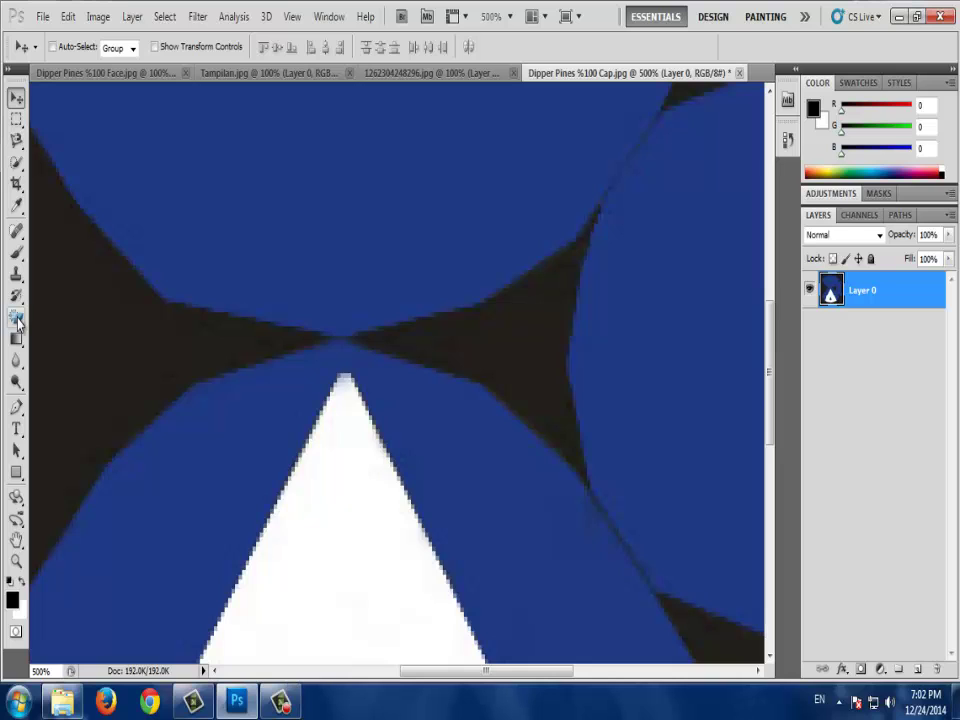
Step: Use the Magic Eraser to erase the left and central black areas of the cap texture to transparency
left_click(17, 320)
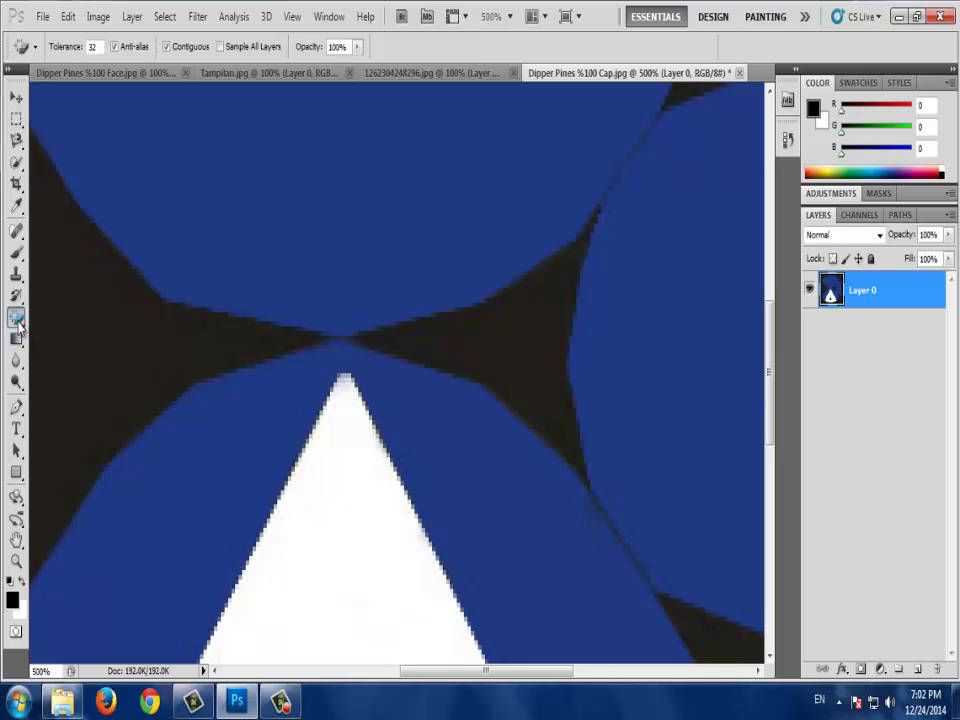
left_click(79, 343)
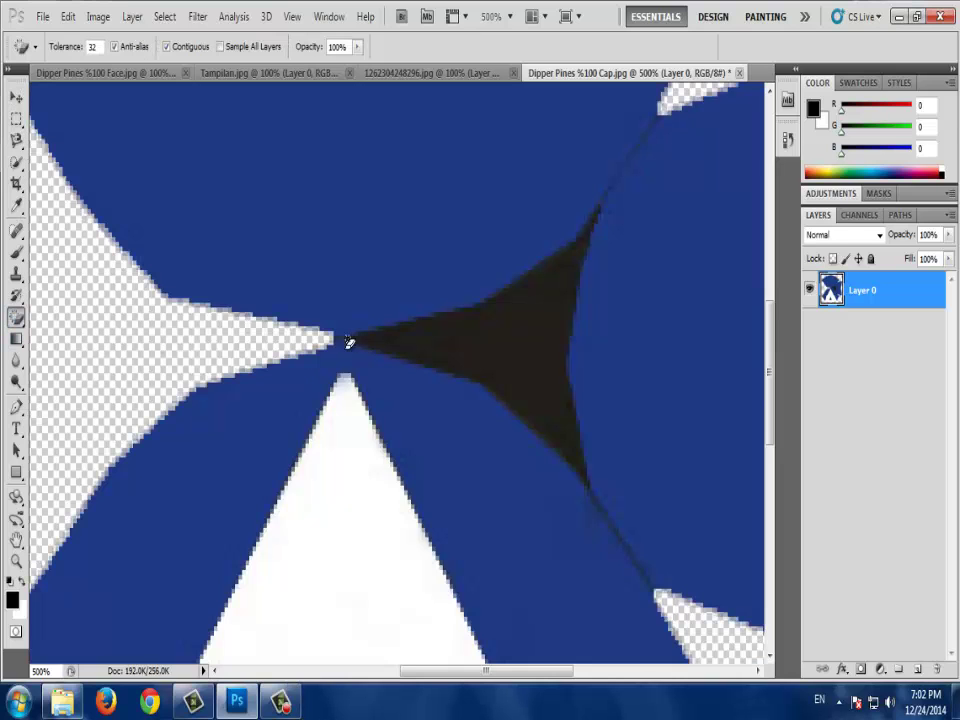
left_click(540, 348)
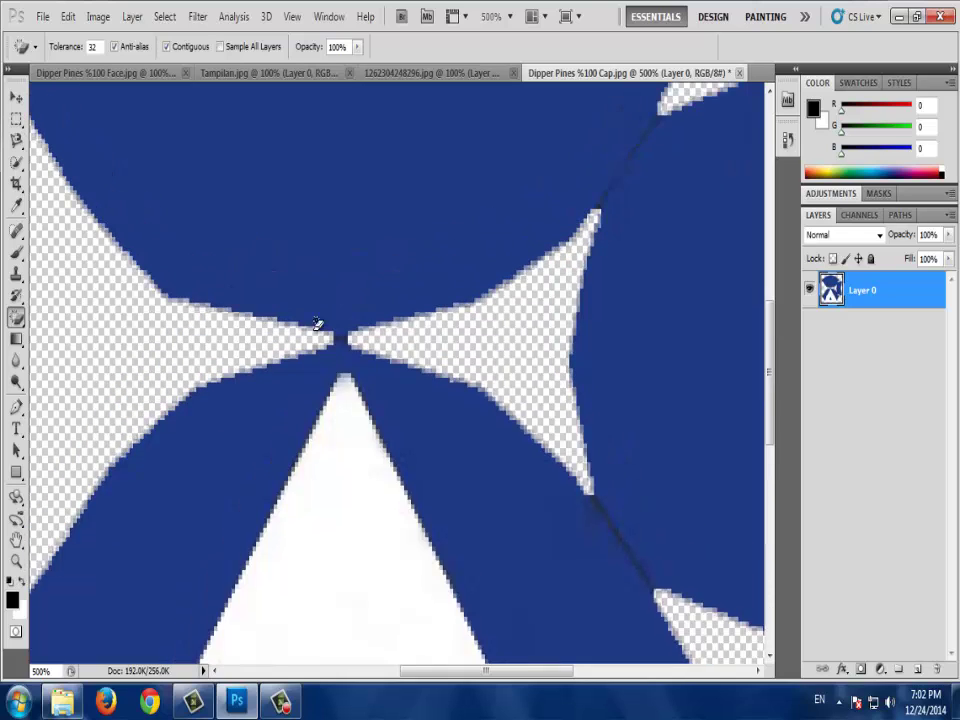
left_click(16, 97)
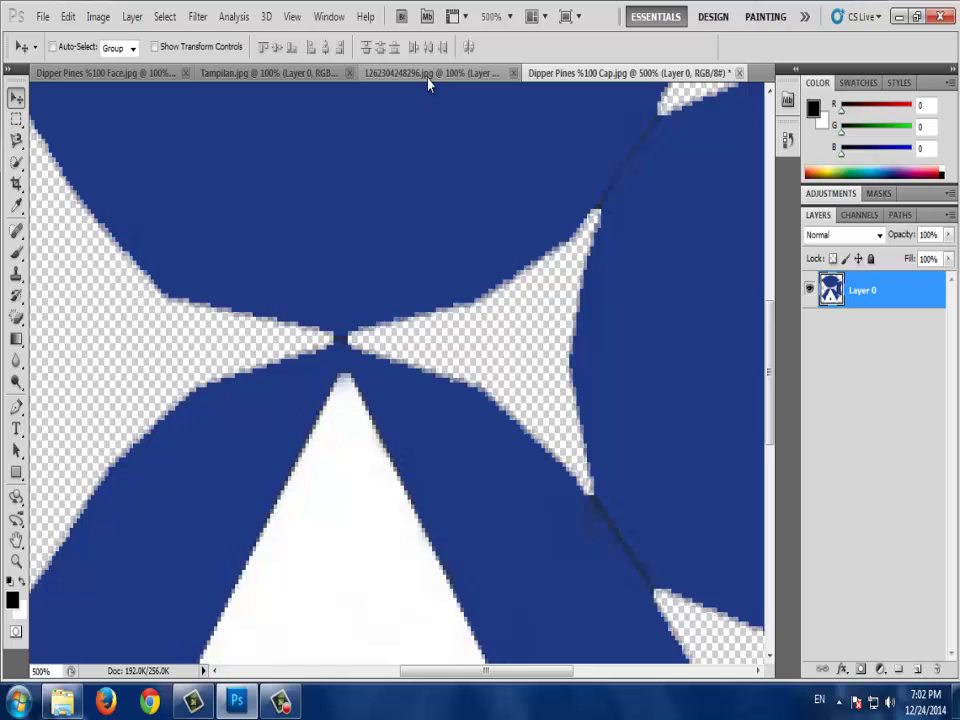
Step: Drag the fractal image into the cap document as a new layer, shifted up and right
left_click(428, 73)
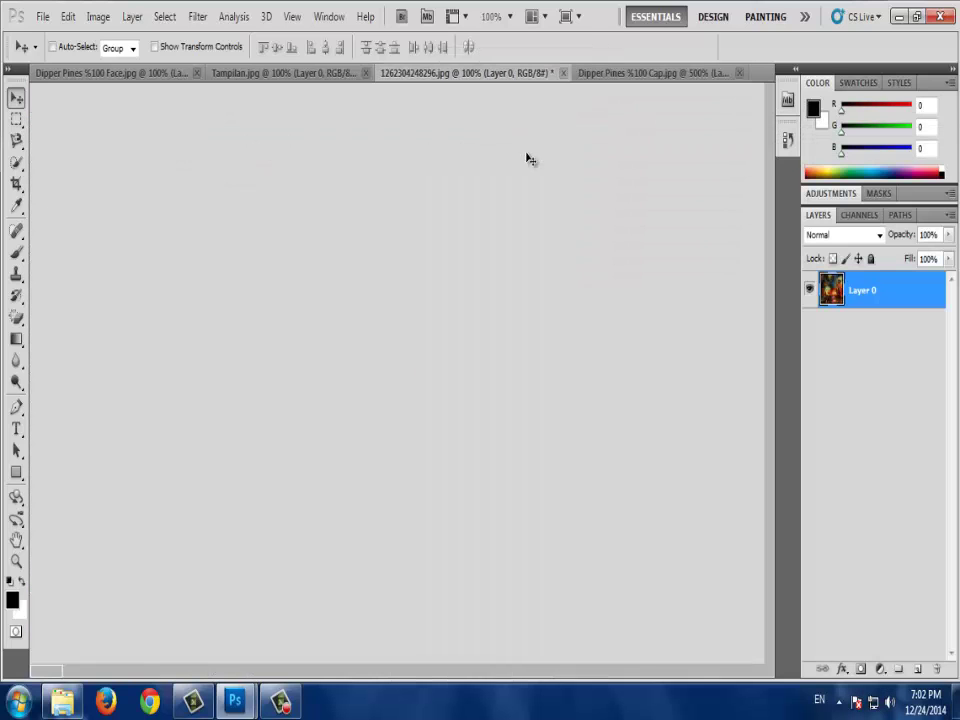
left_click_drag(510, 121, 310, 330)
left_click(697, 284)
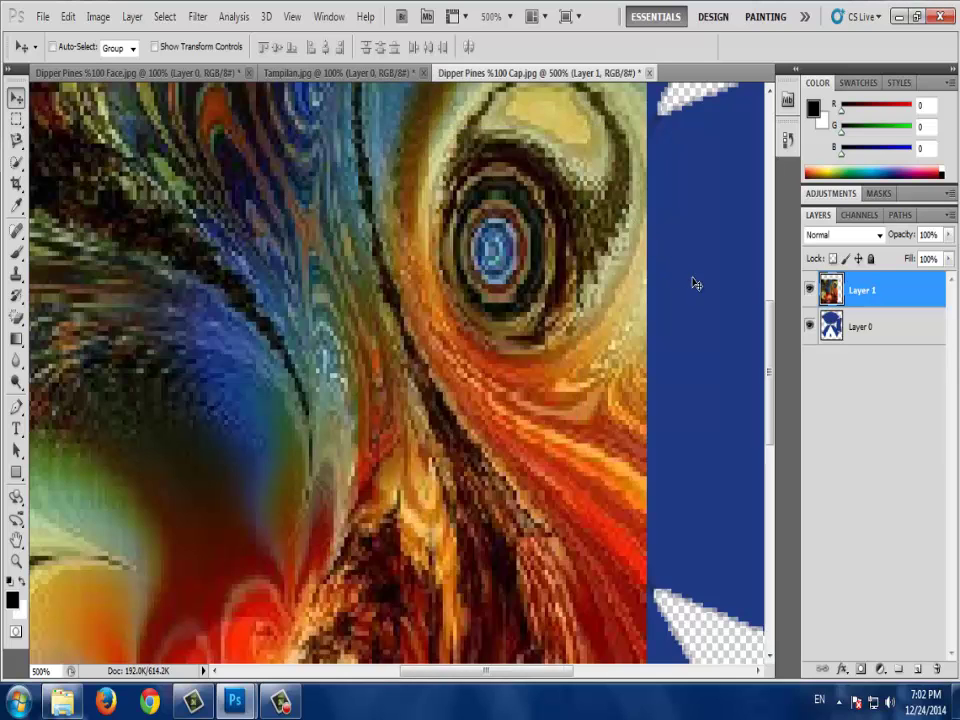
left_click_drag(443, 355, 563, 330)
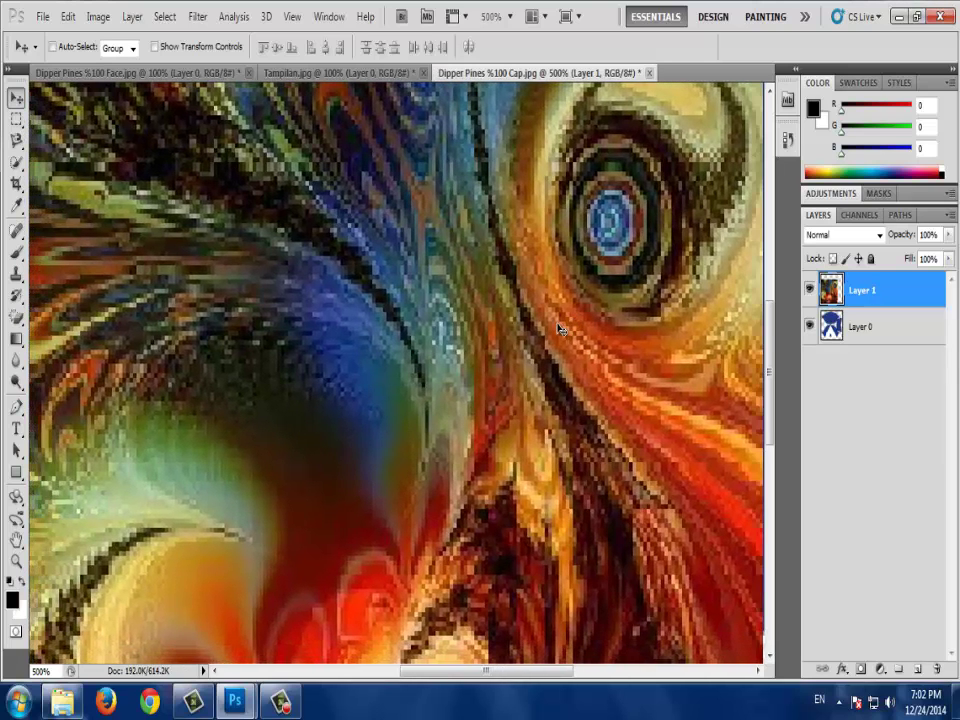
Step: Move cap Layer 0 above the fractal layer and clip it to the fractal
right_click(855, 290)
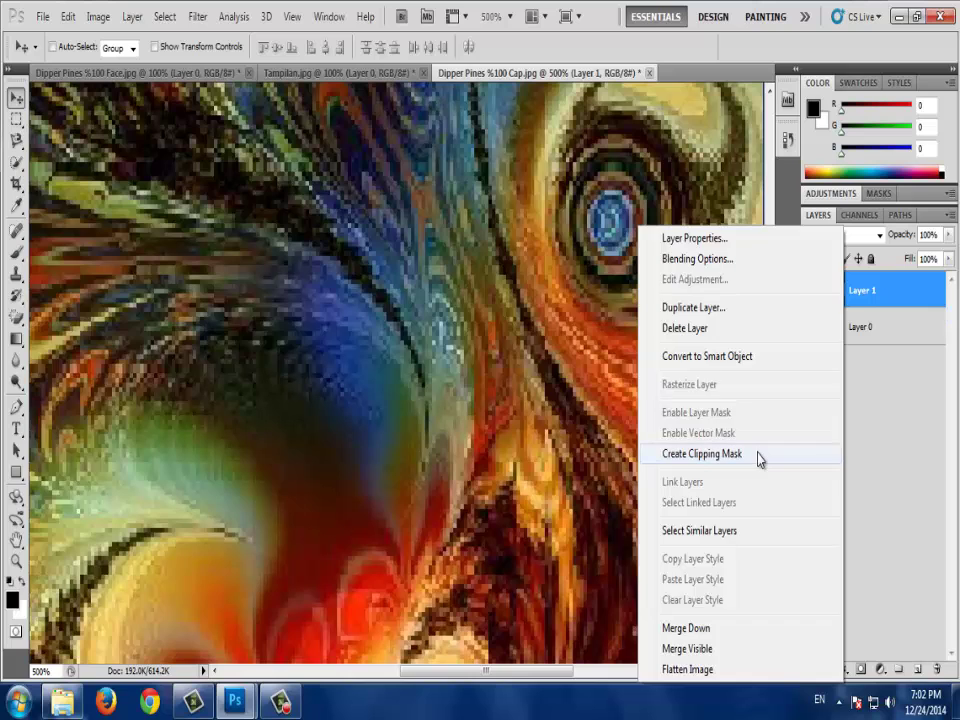
left_click(758, 455)
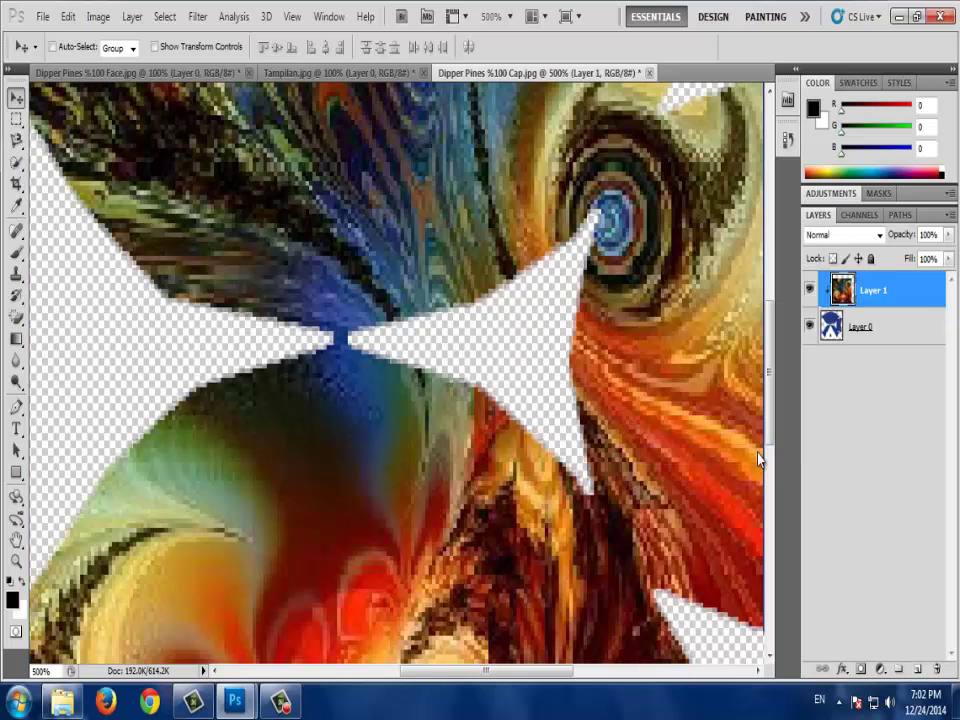
right_click(842, 290)
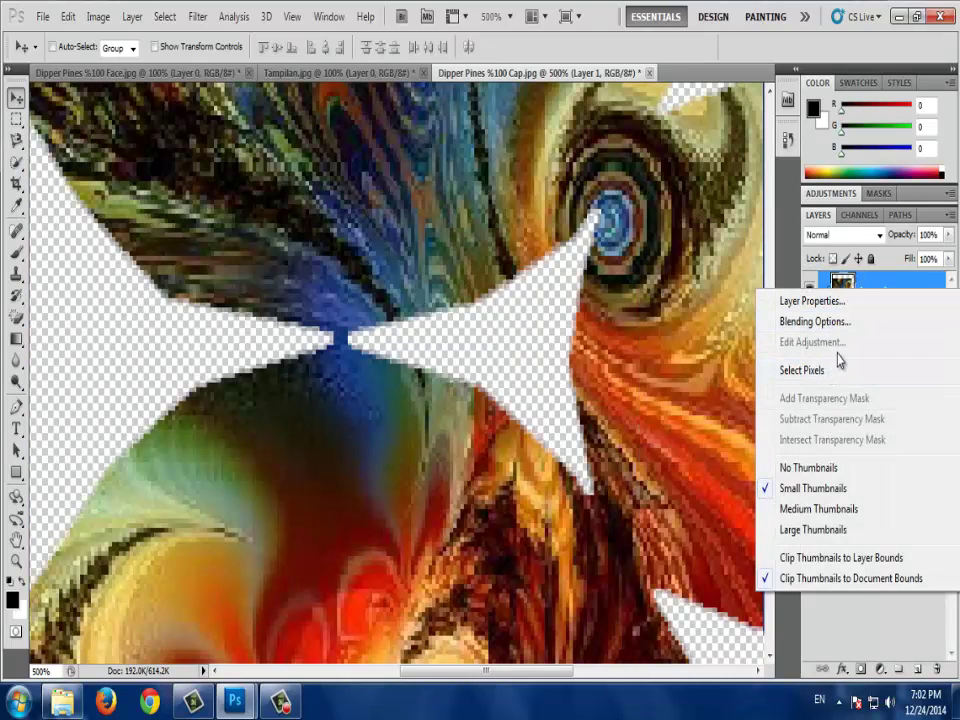
left_click(866, 290)
right_click(866, 290)
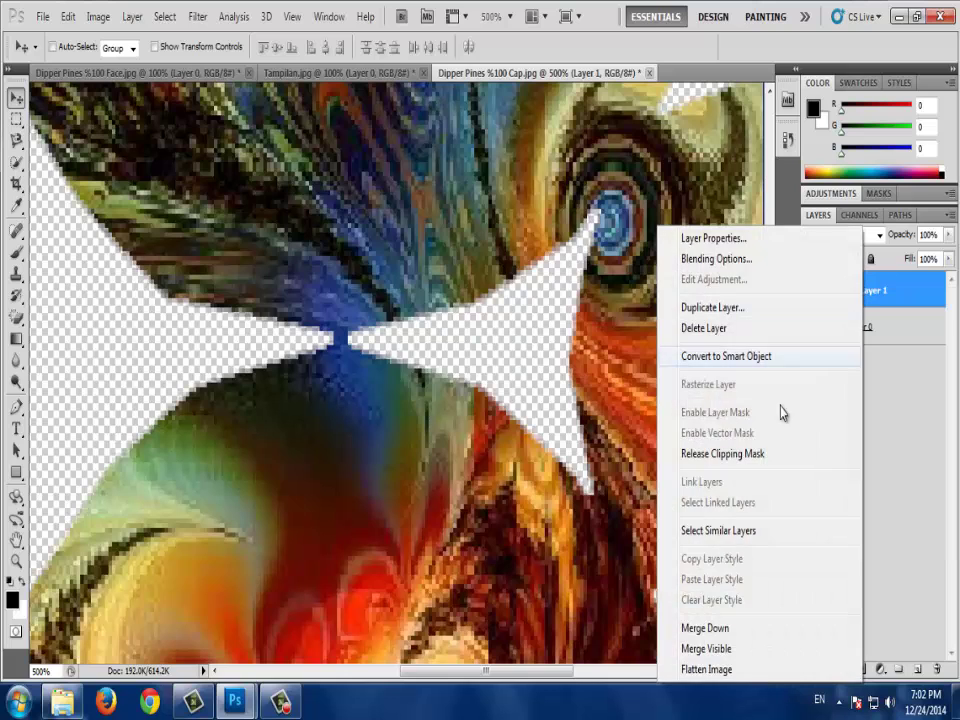
left_click(741, 455)
left_click(849, 320)
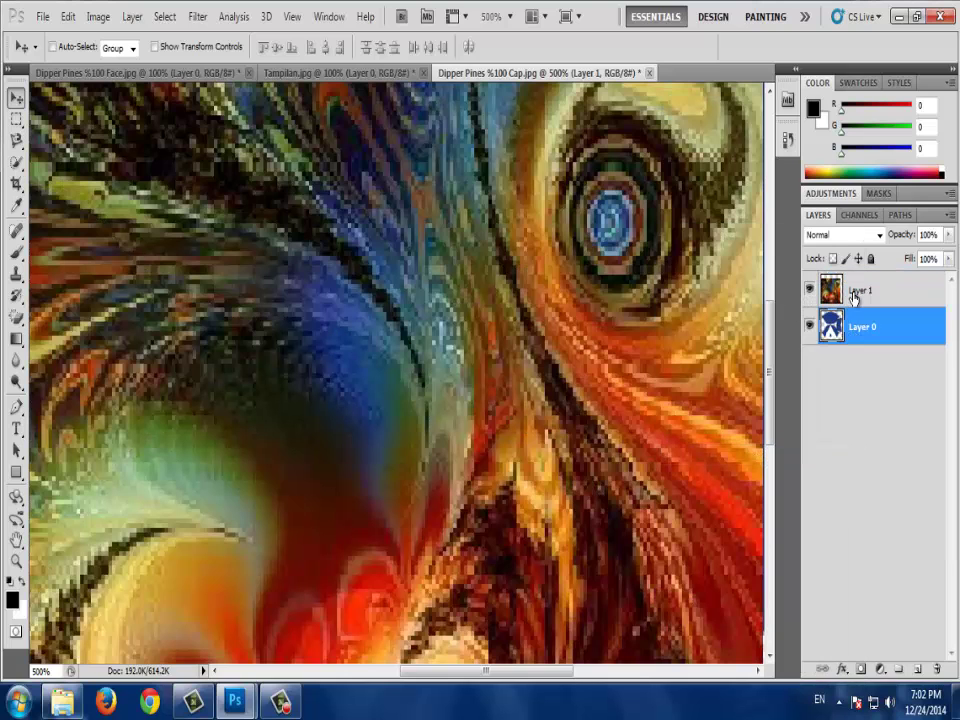
left_click_drag(841, 303, 841, 288)
right_click(831, 290)
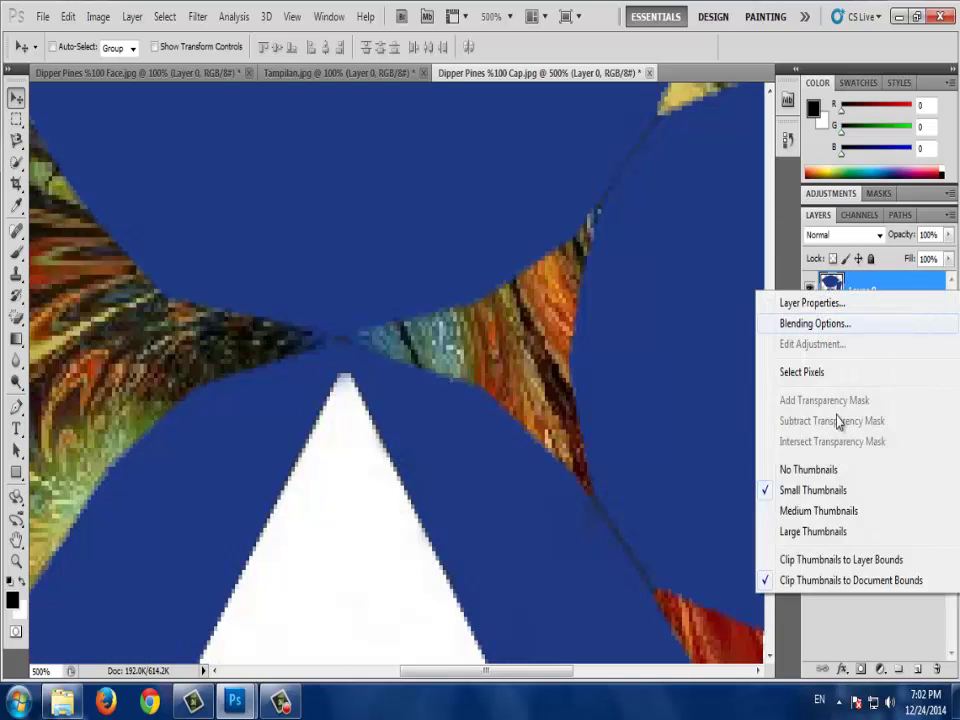
right_click(868, 288)
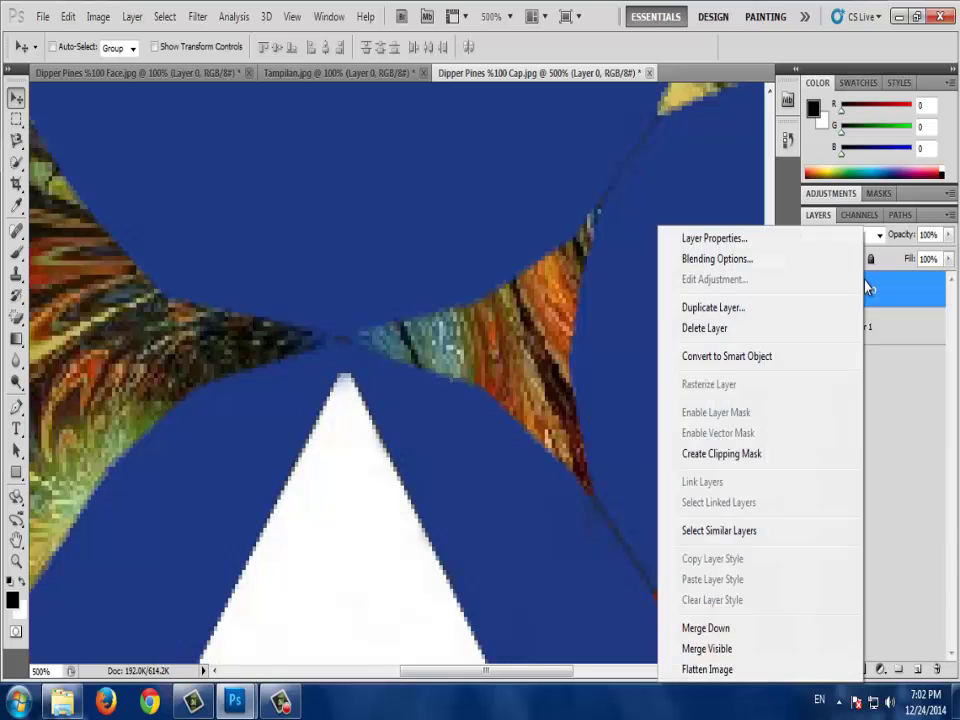
left_click(755, 453)
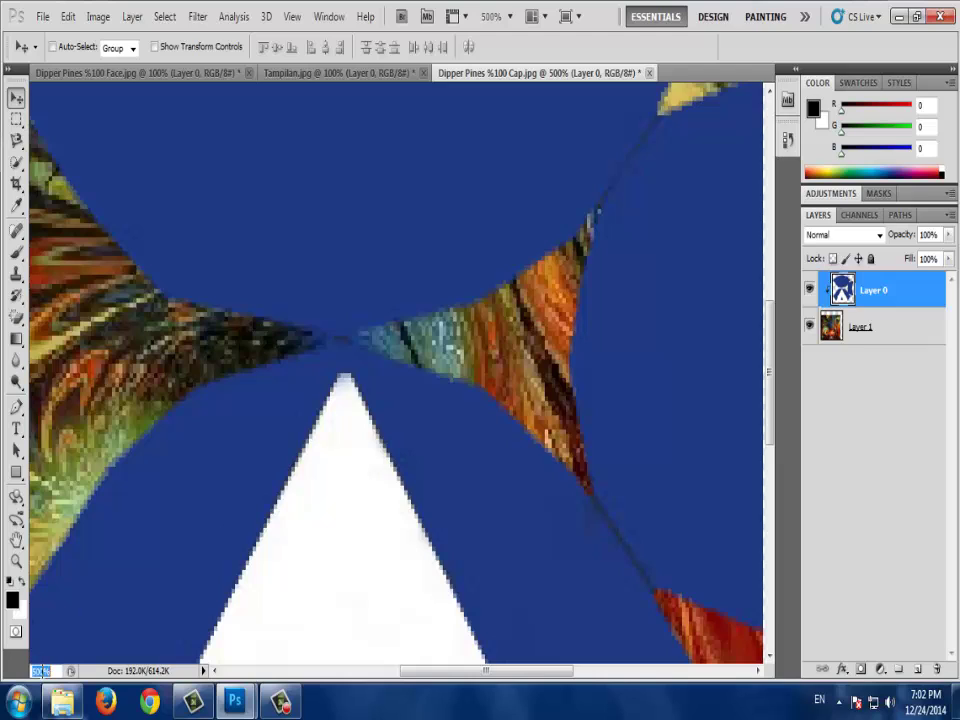
left_click(47, 671)
type("100")
Step: At 100% view, slide fractal Layer 1 to fill the cap canvas, then bring up the face texture
key("Return")
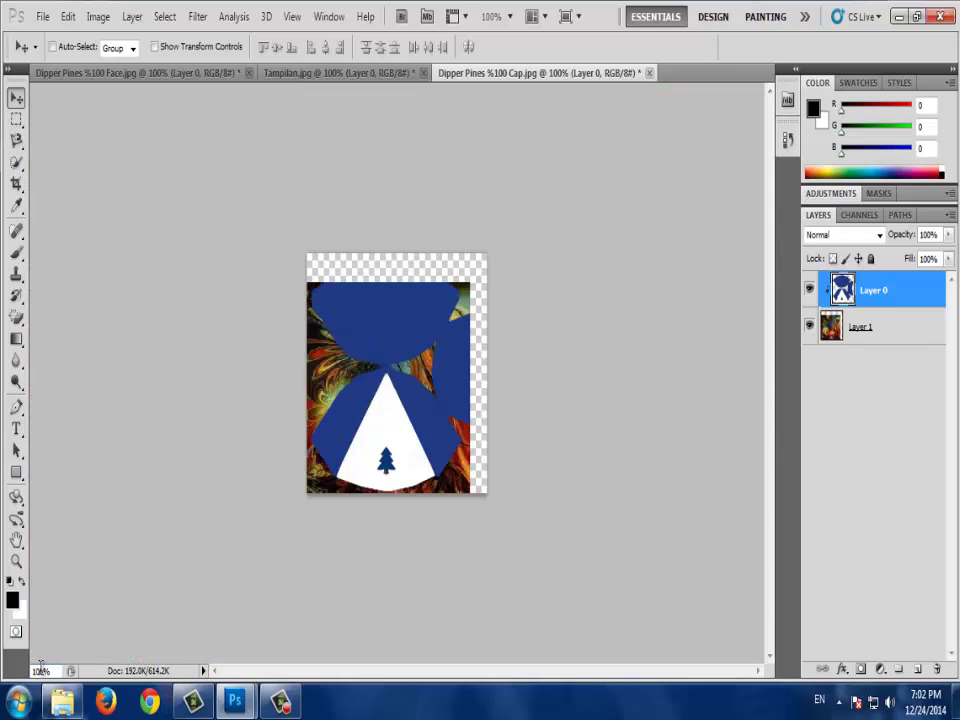
left_click(826, 334)
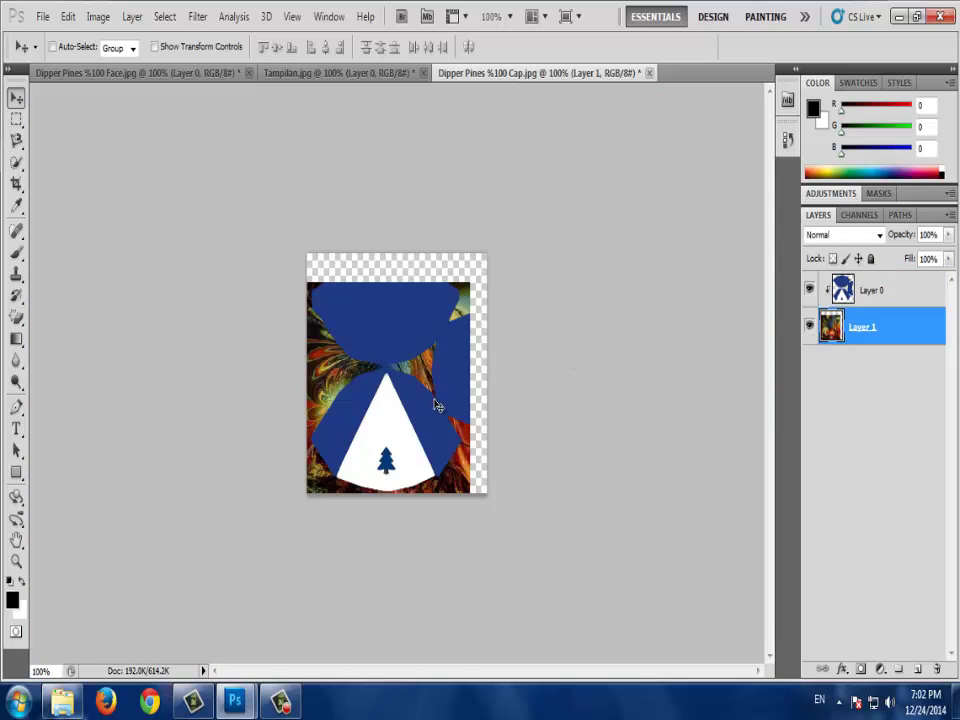
left_click_drag(463, 470, 479, 444)
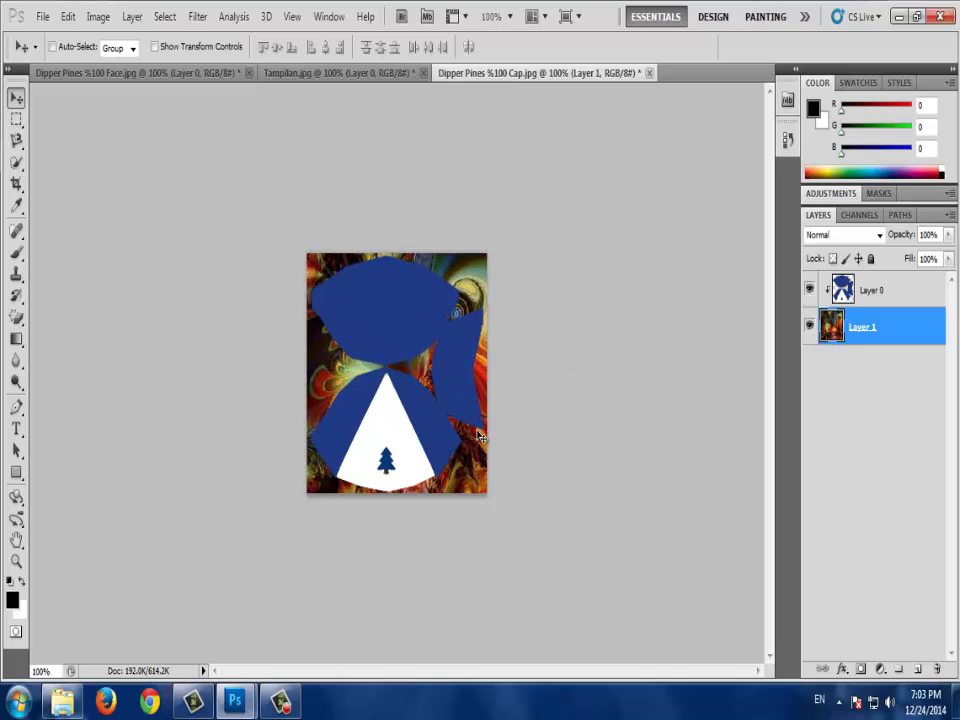
left_click(290, 72)
left_click(160, 74)
type("500")
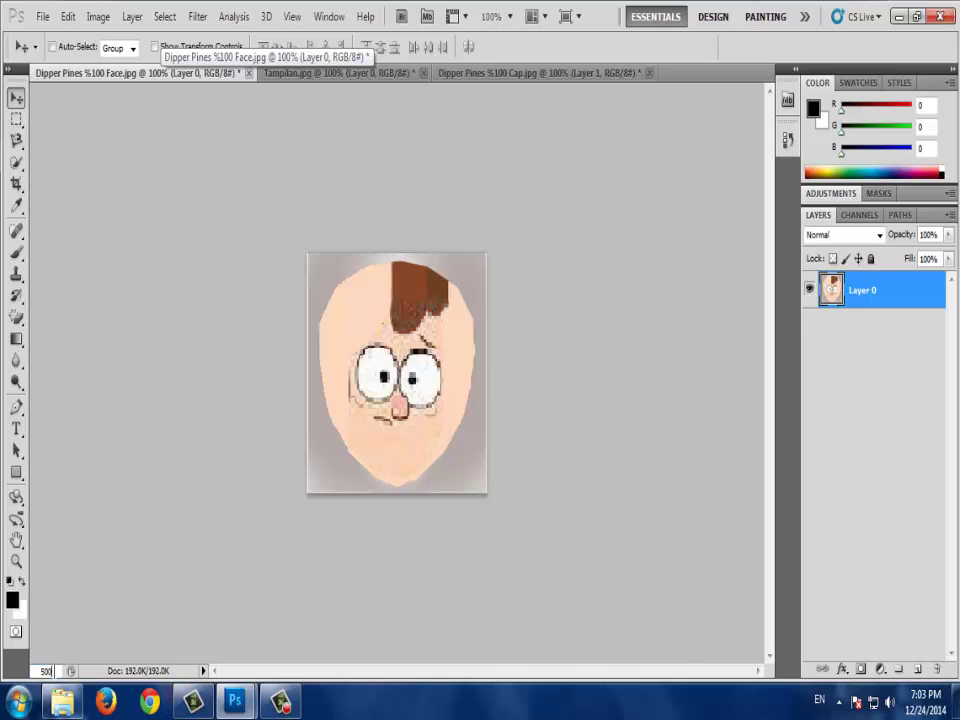
Step: At 500% zoom, magic-erase the grey background around the face and above the hair
key("ctrl+plus")
key("ctrl+plus")
key("ctrl+plus")
scroll(176, 413, "down", 3)
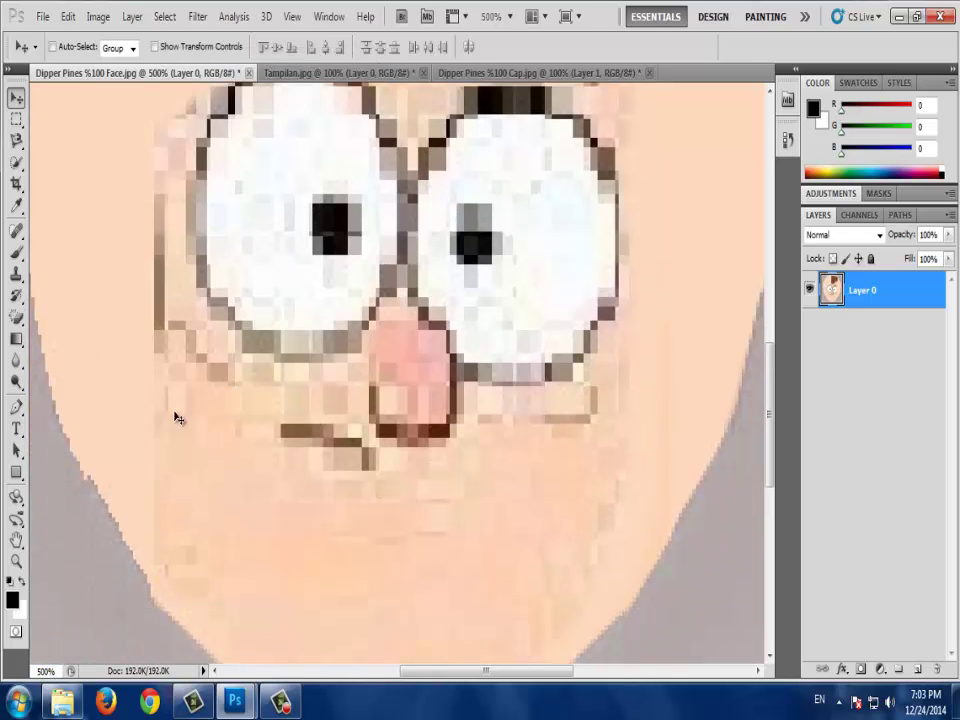
scroll(100, 300, "down", 3)
left_click(16, 317)
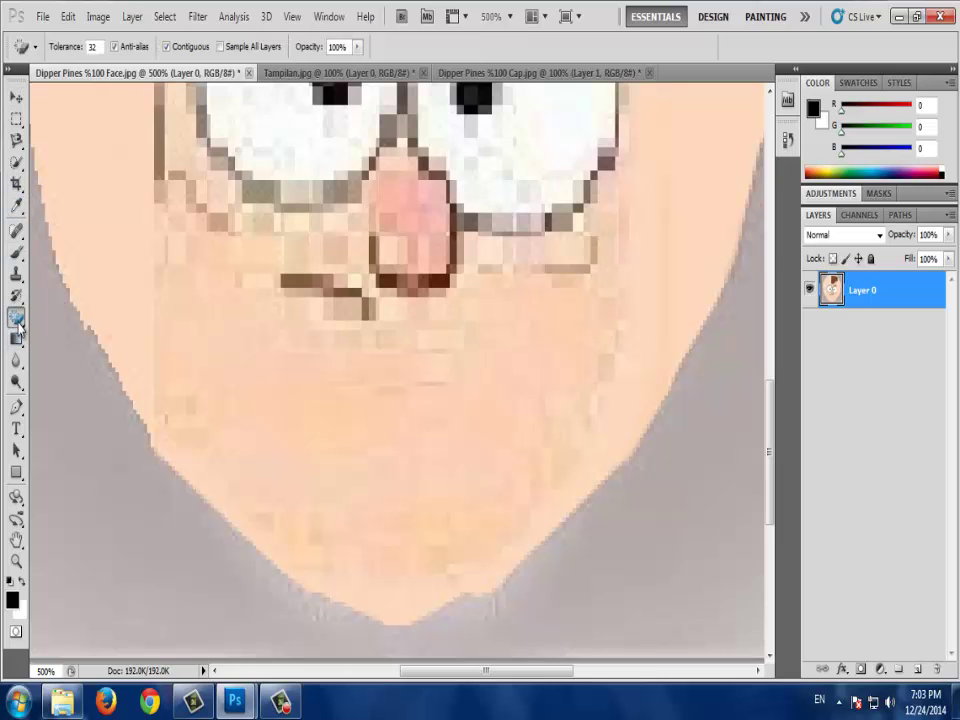
scroll(63, 444, "down", 1)
left_click(63, 444)
scroll(415, 442, "up", 3)
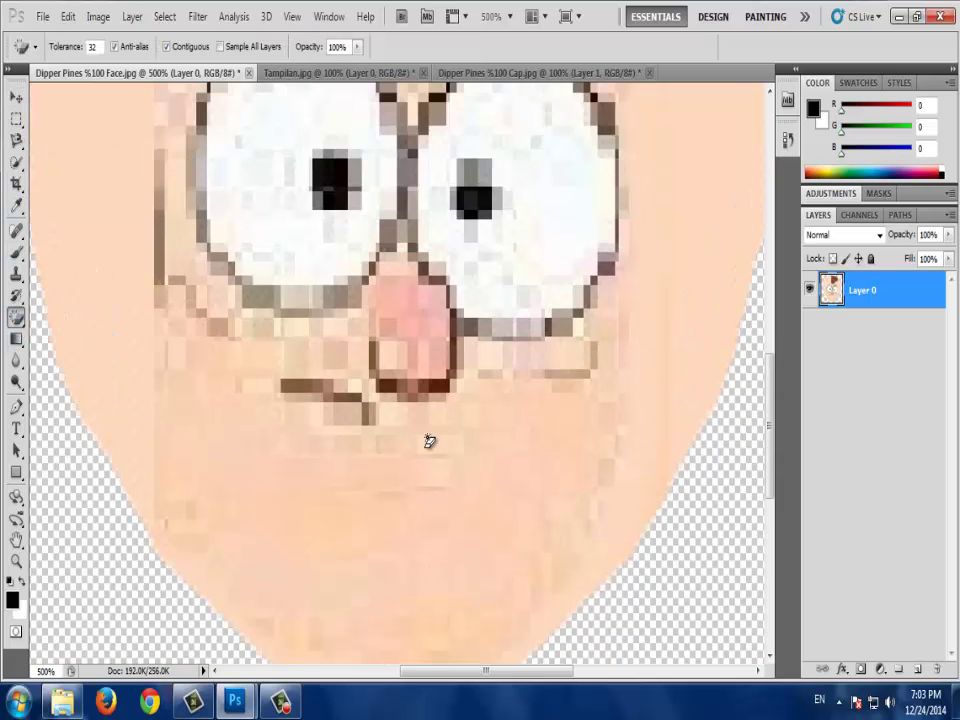
scroll(428, 440, "up", 4)
scroll(428, 440, "up", 3)
scroll(428, 440, "up", 3)
scroll(428, 400, "up", 1)
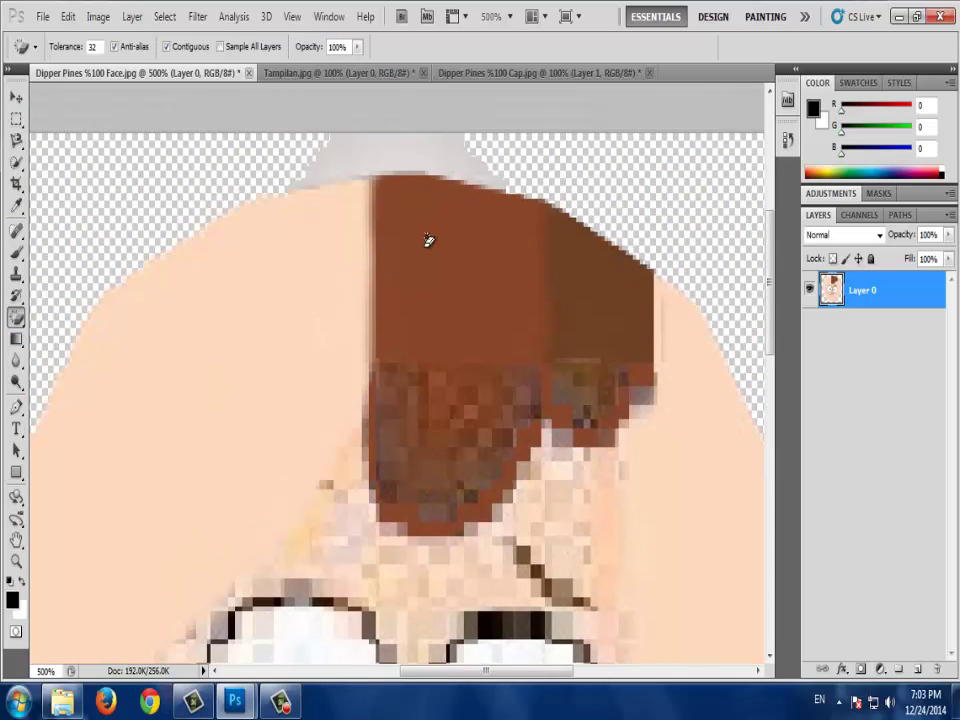
left_click(421, 150)
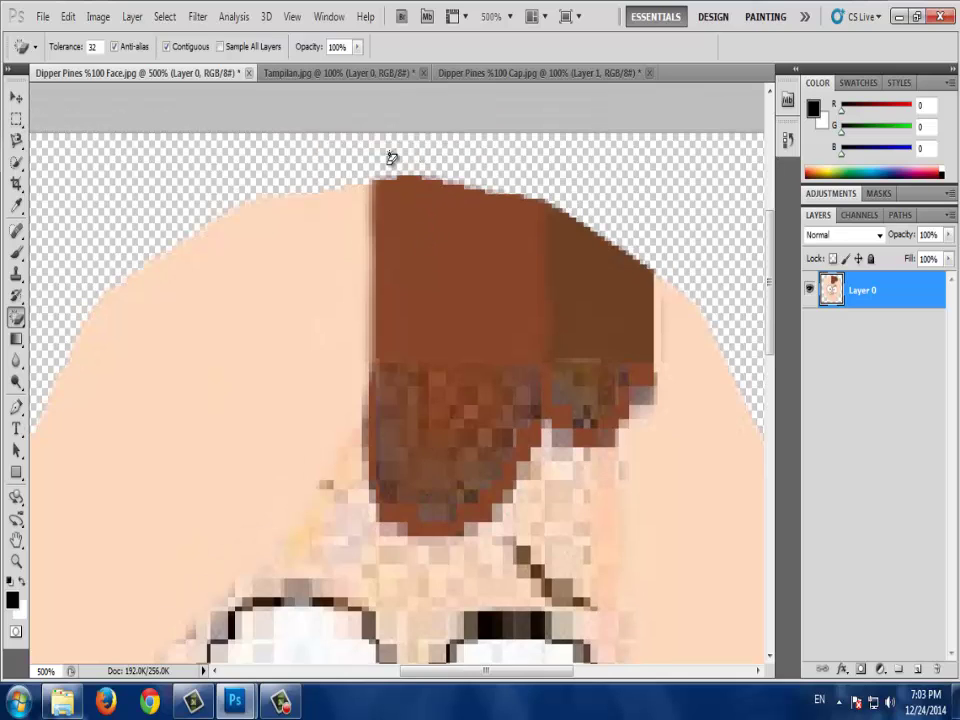
left_click(16, 96)
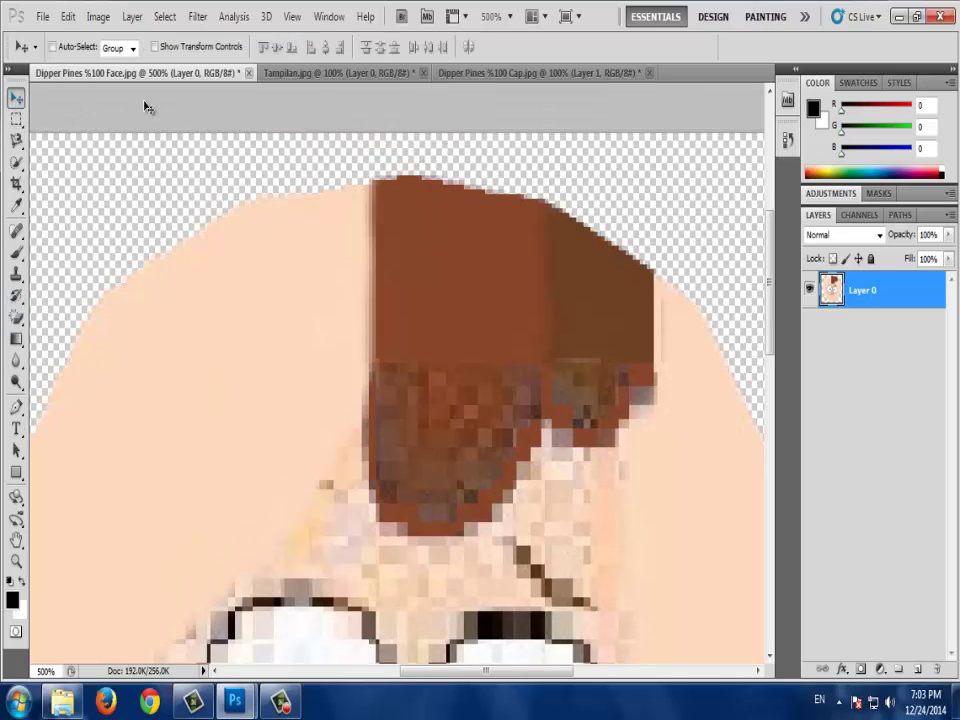
Step: Drag the Tampilan lightning image onto the face texture as Layer 1 and clip it
left_click(320, 78)
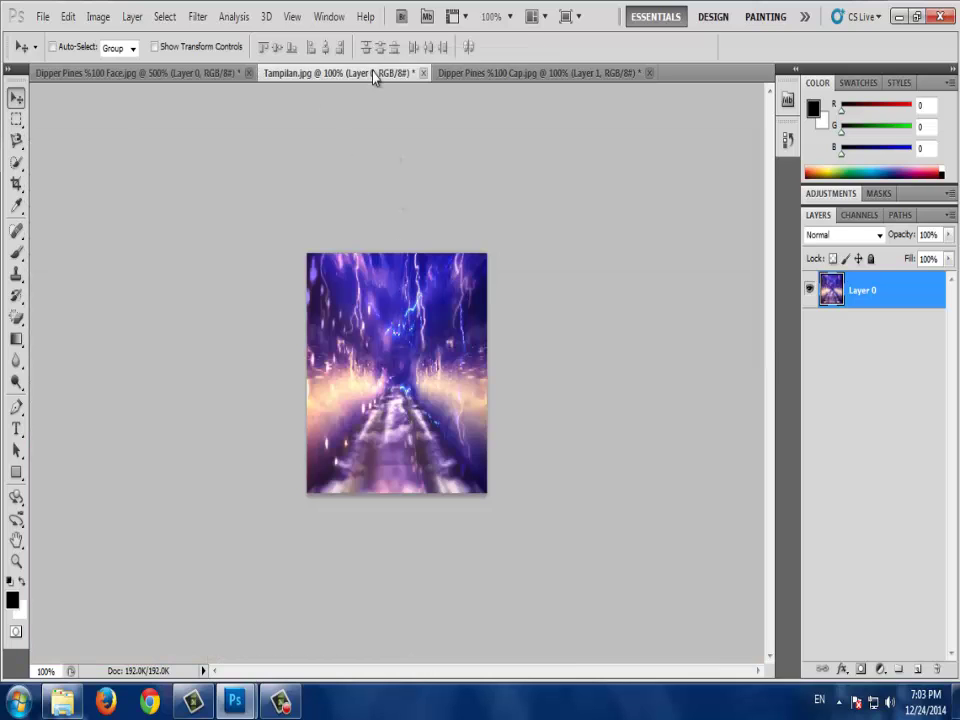
left_click_drag(377, 79, 198, 130)
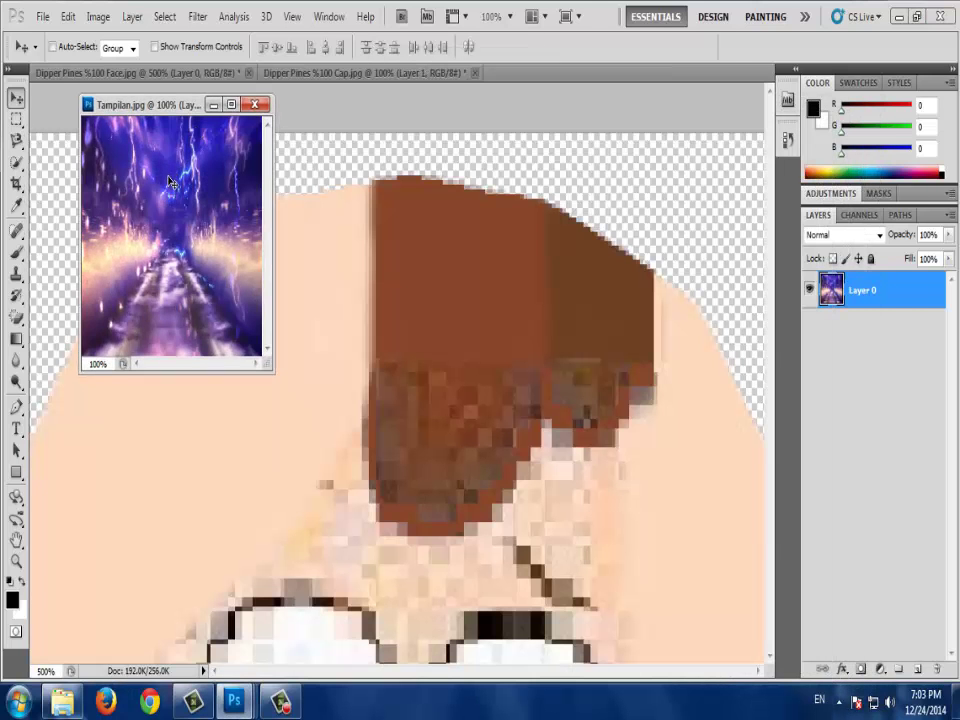
left_click_drag(130, 135, 338, 373)
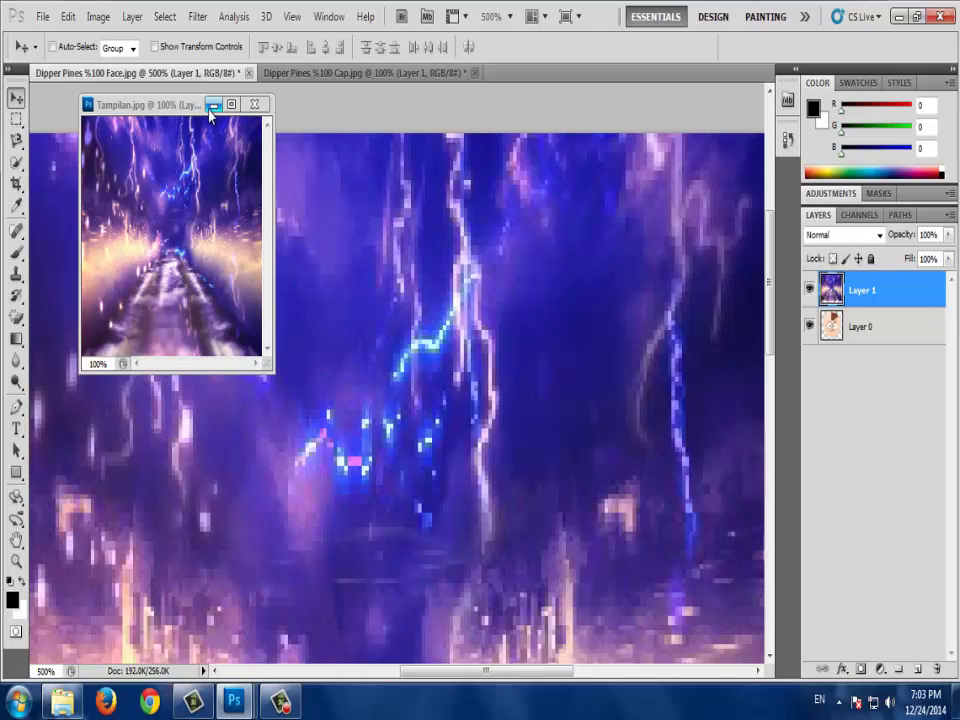
left_click(213, 104)
right_click(848, 300)
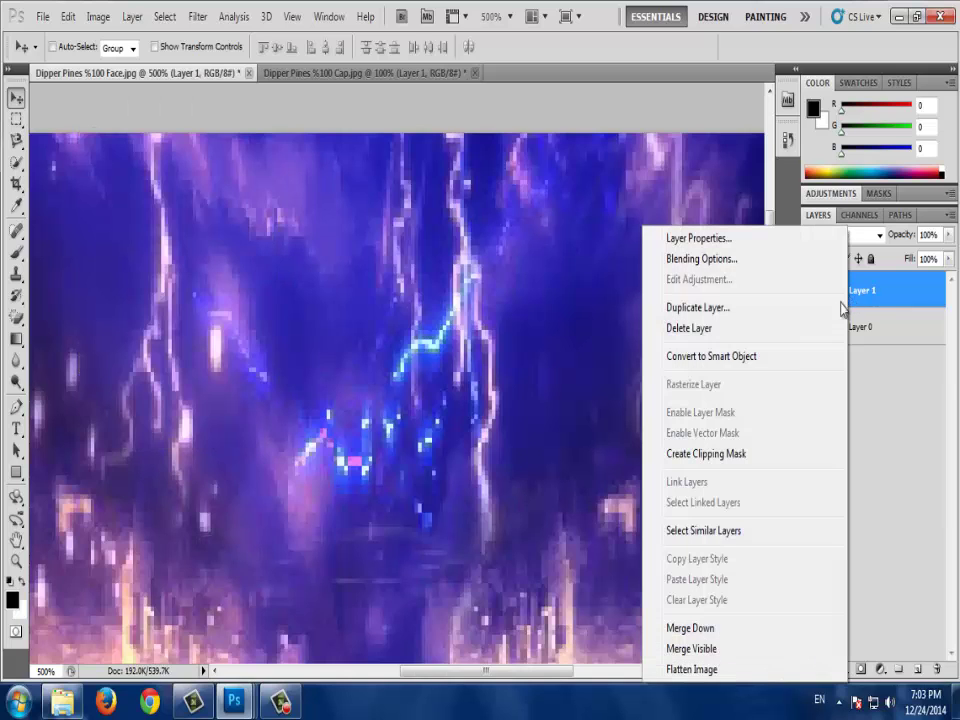
left_click(735, 453)
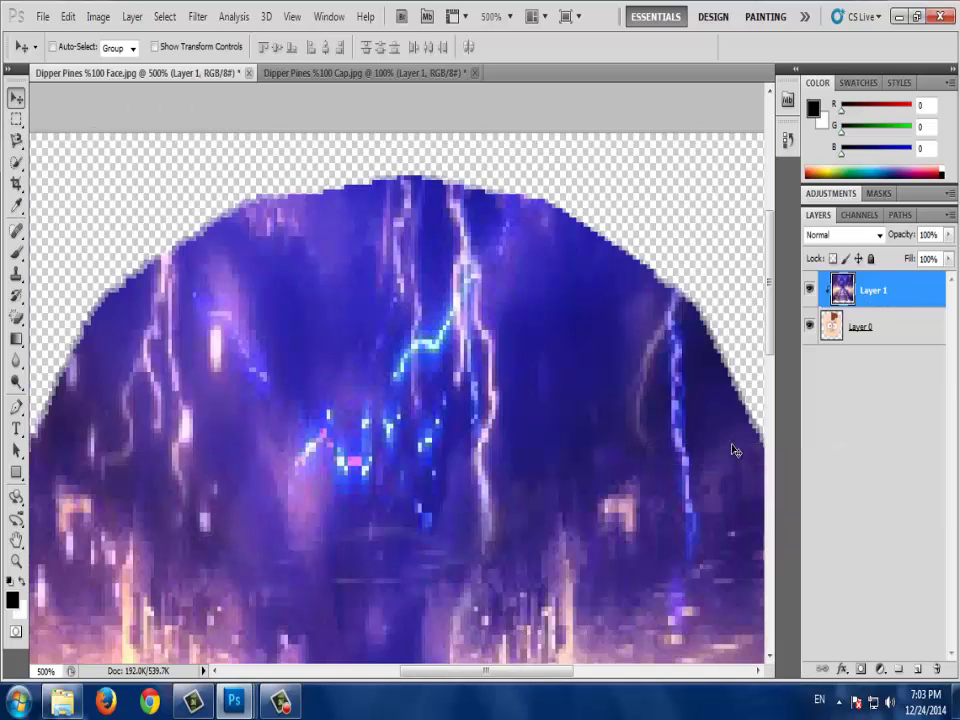
Step: Release the lightning clip, move face Layer 0 above it, and clip the face to the lightning layer
right_click(838, 298)
right_click(855, 288)
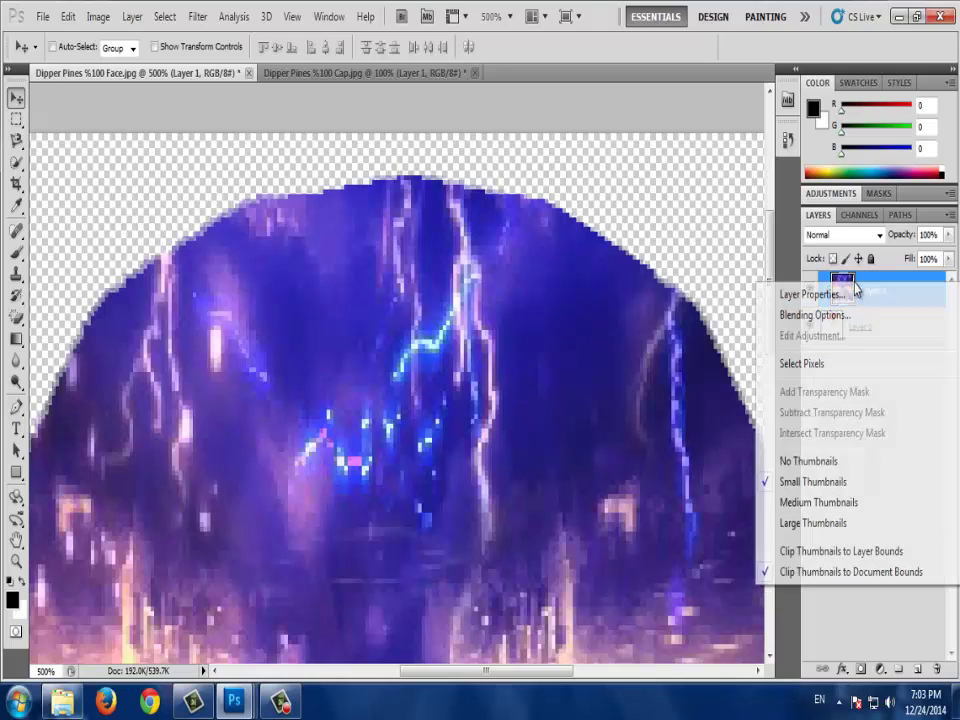
right_click(874, 289)
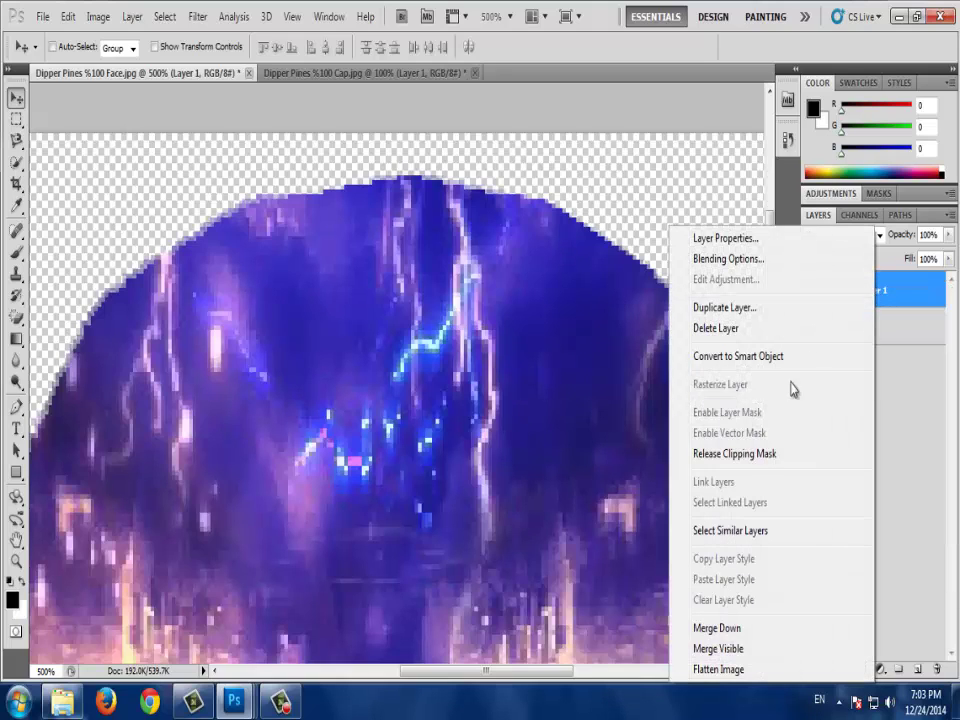
left_click(735, 453)
left_click_drag(840, 327, 845, 297)
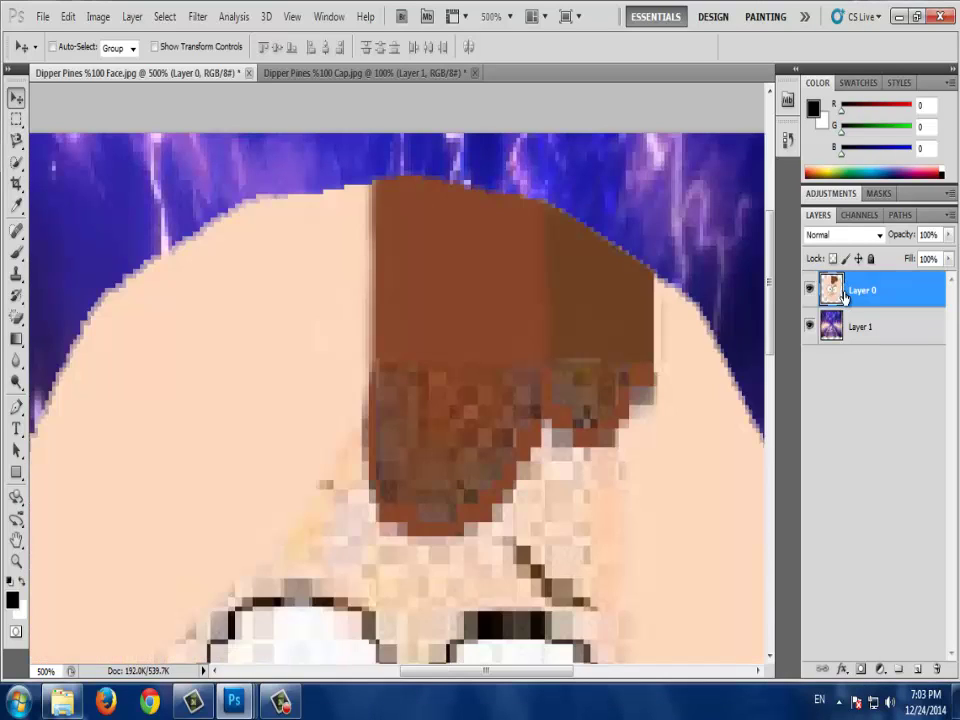
right_click(850, 294)
left_click(745, 452)
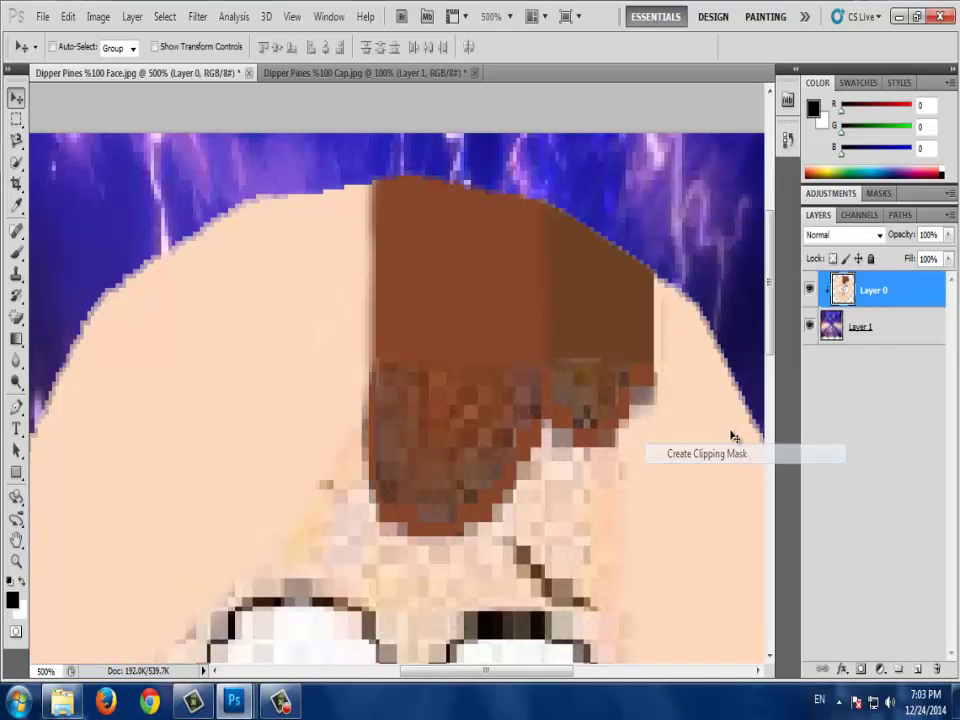
scroll(514, 265, "down", 3)
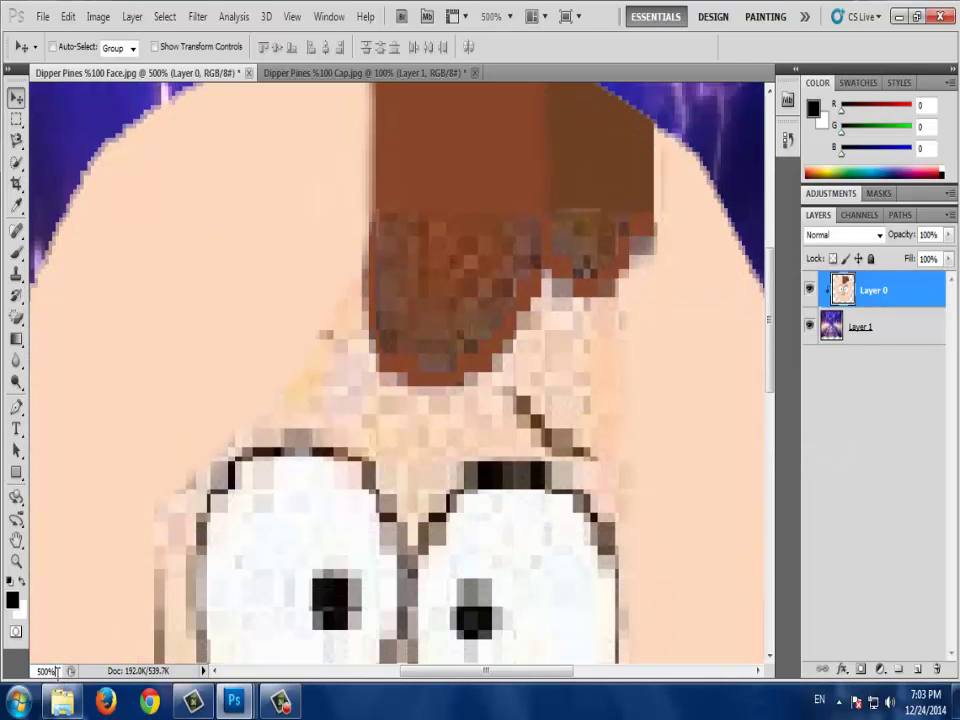
type("100")
Step: Shift the lightning layer so it covers the transparent right and bottom edges
key("Return")
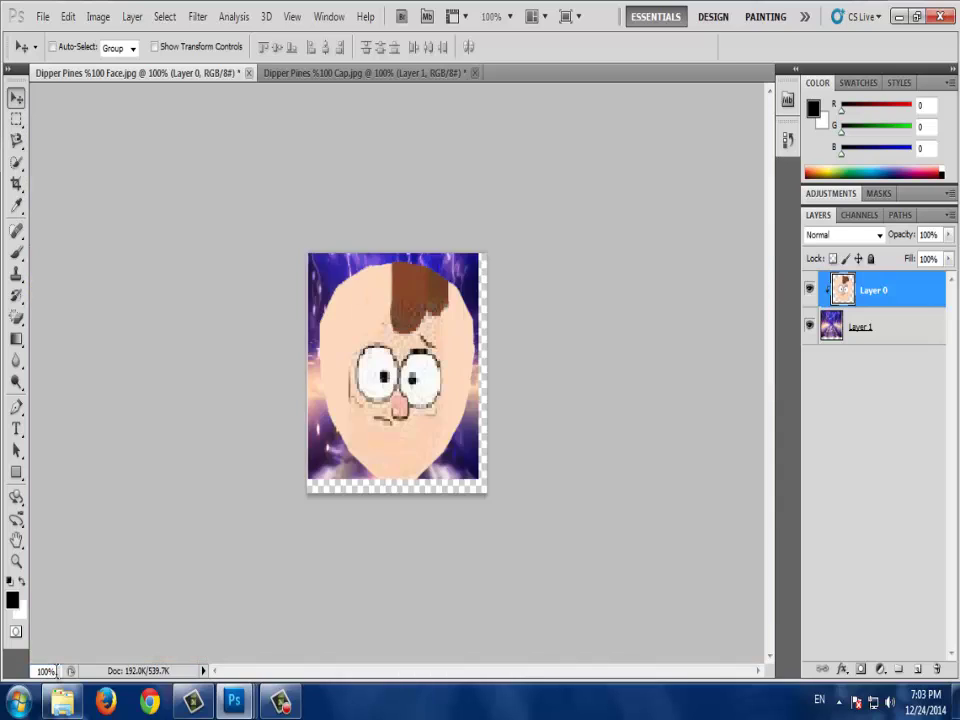
left_click_drag(453, 462, 462, 472)
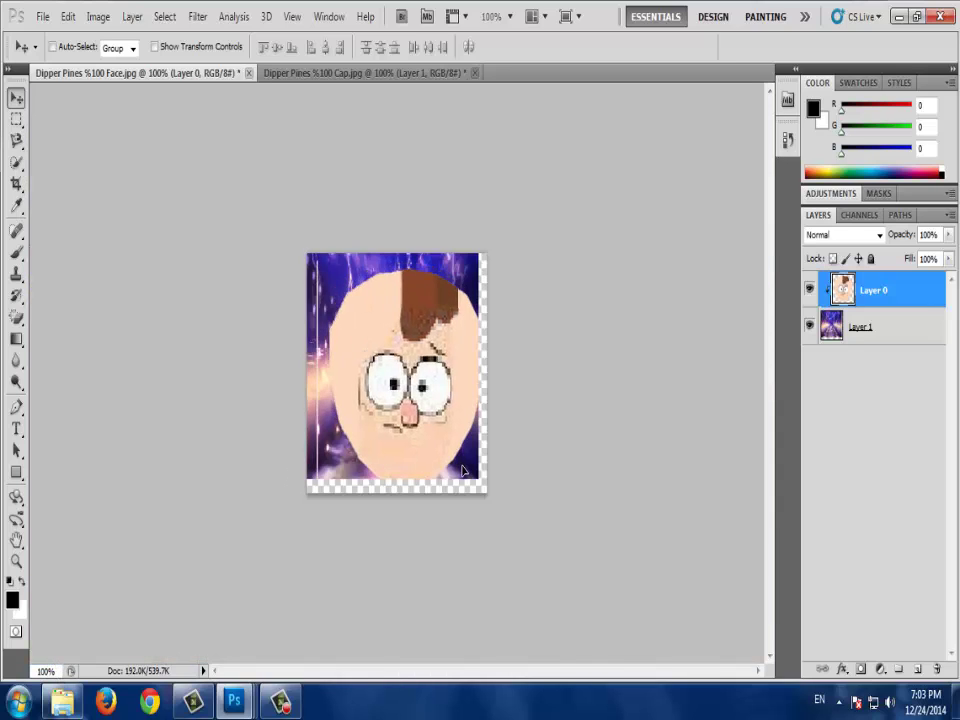
key("ctrl+z")
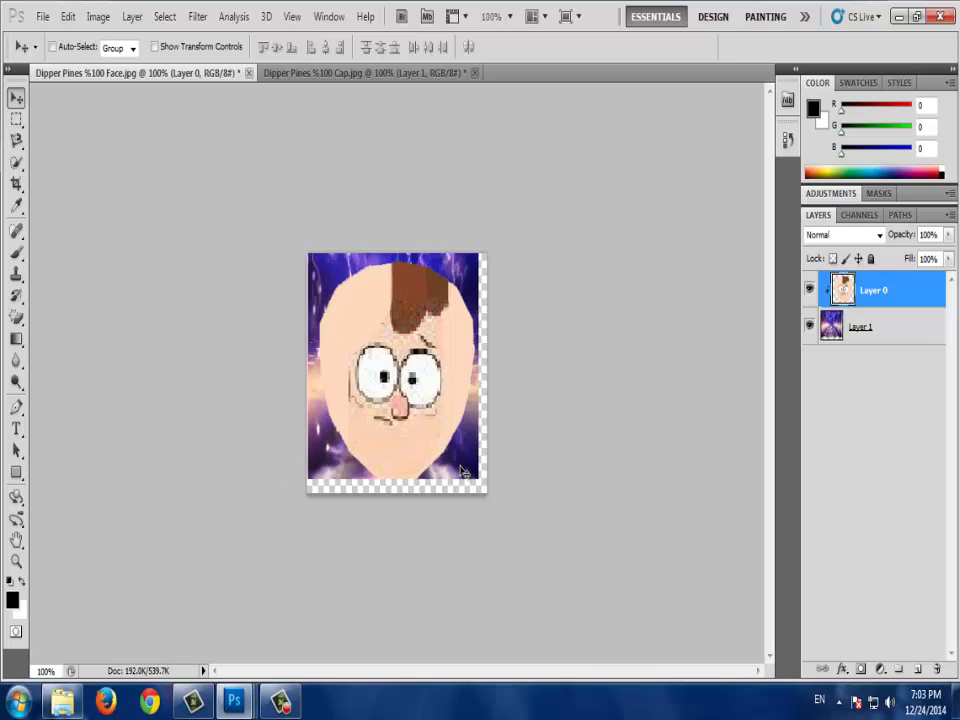
left_click(836, 329)
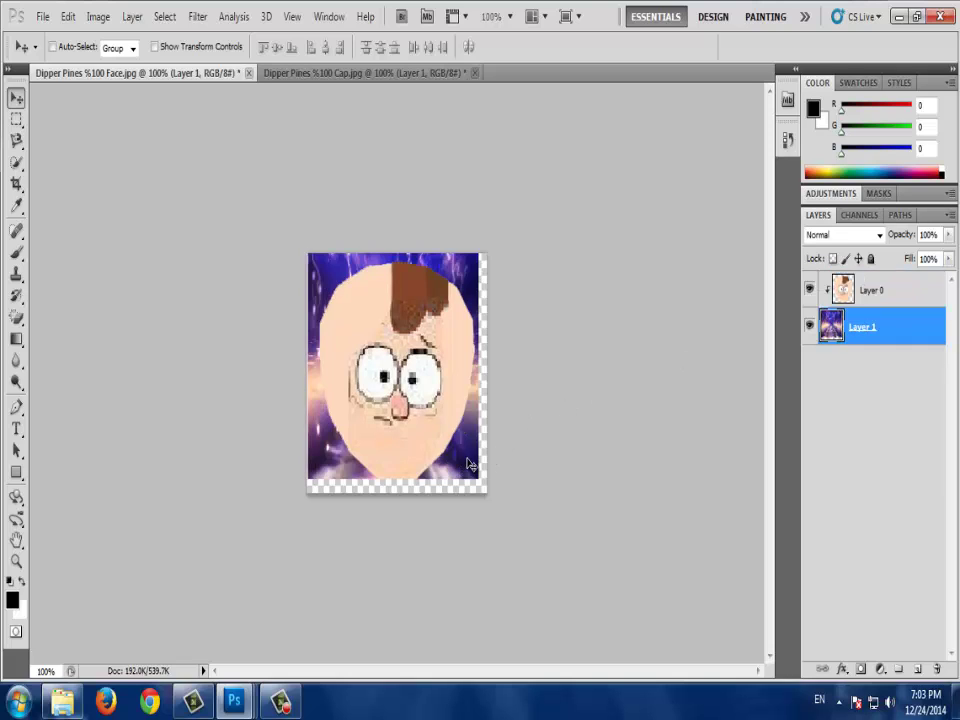
left_click_drag(470, 463, 475, 471)
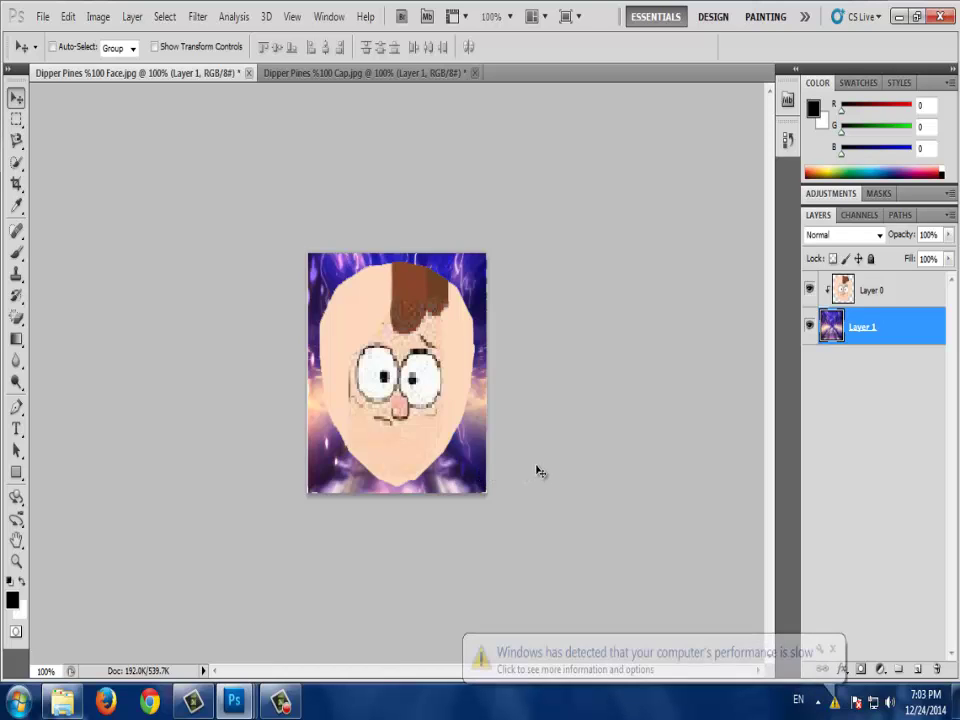
left_click(834, 651)
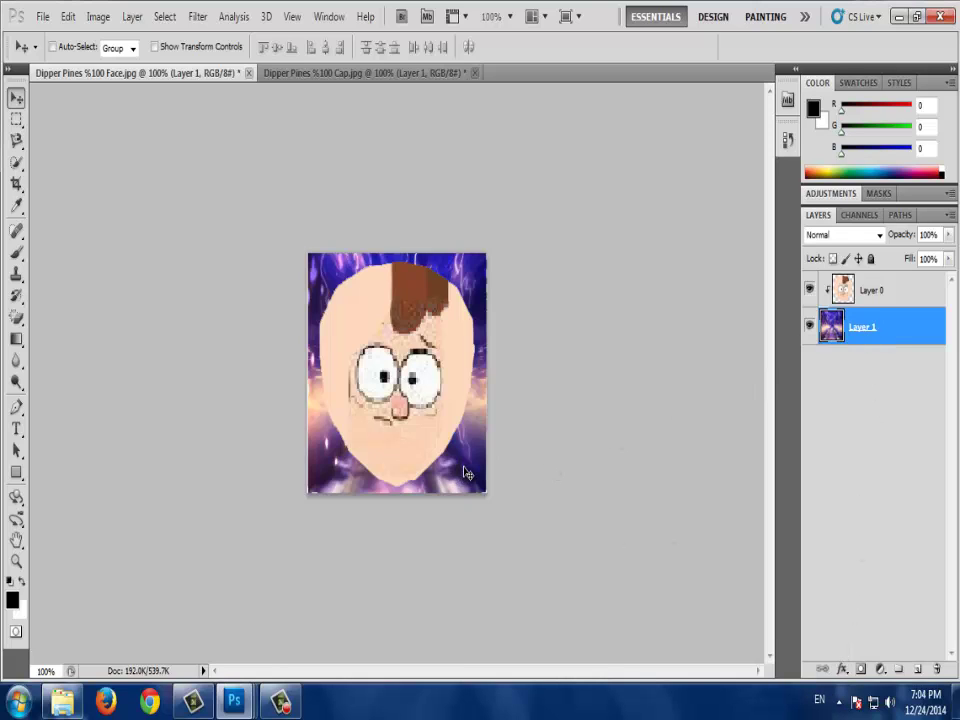
left_click_drag(466, 473, 463, 471)
Step: Close the fractal image and Tampilan.jpg without saving changes
left_click(285, 560)
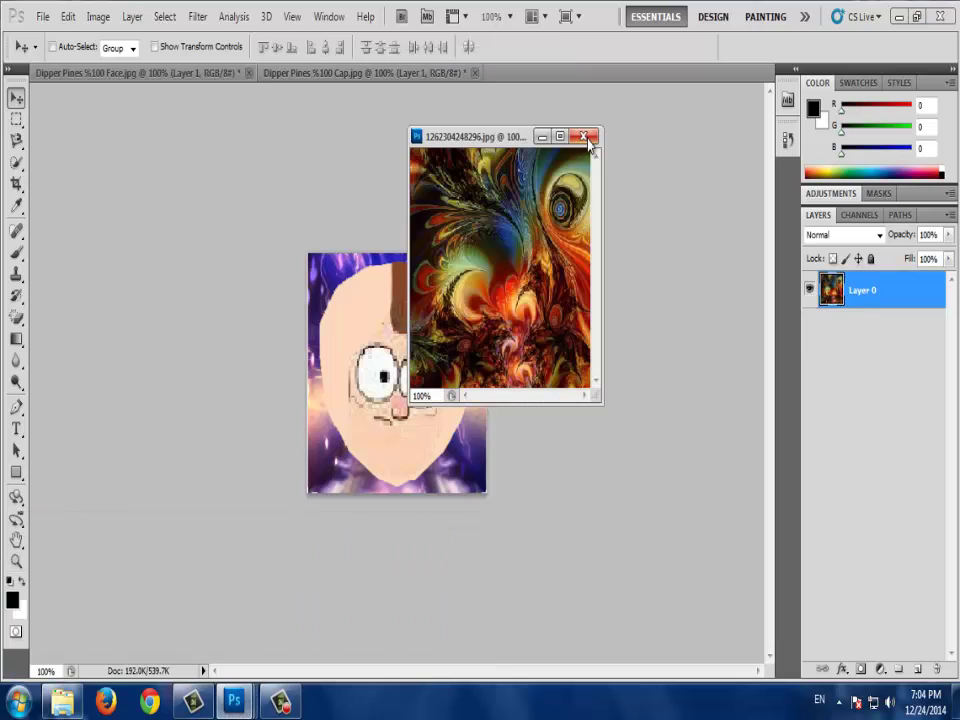
left_click(587, 139)
left_click(481, 273)
mouse_move(233, 700)
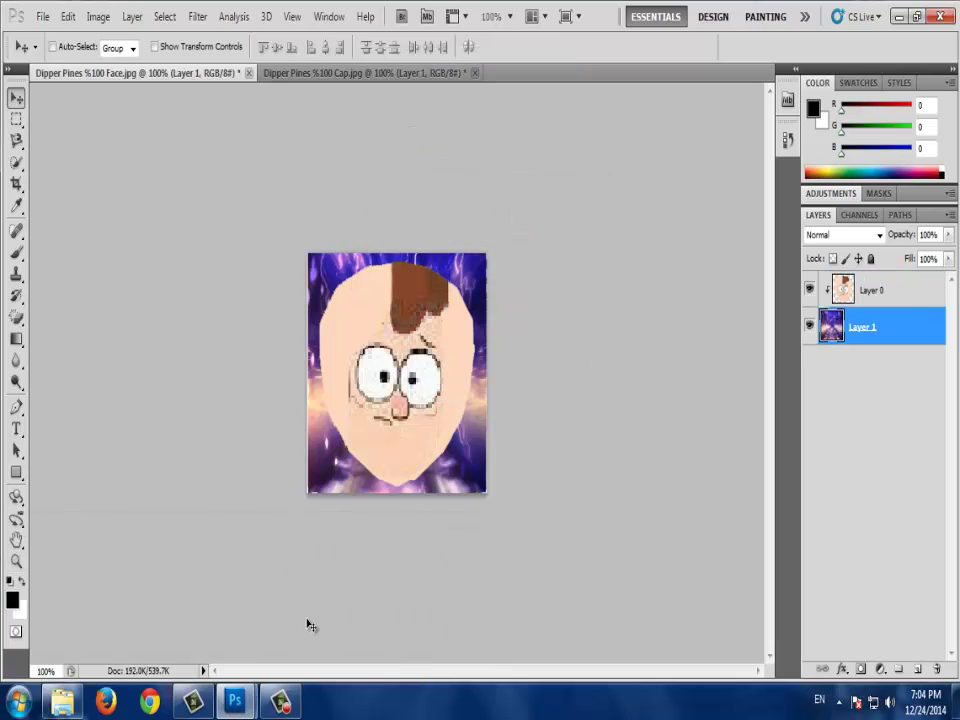
left_click(305, 628)
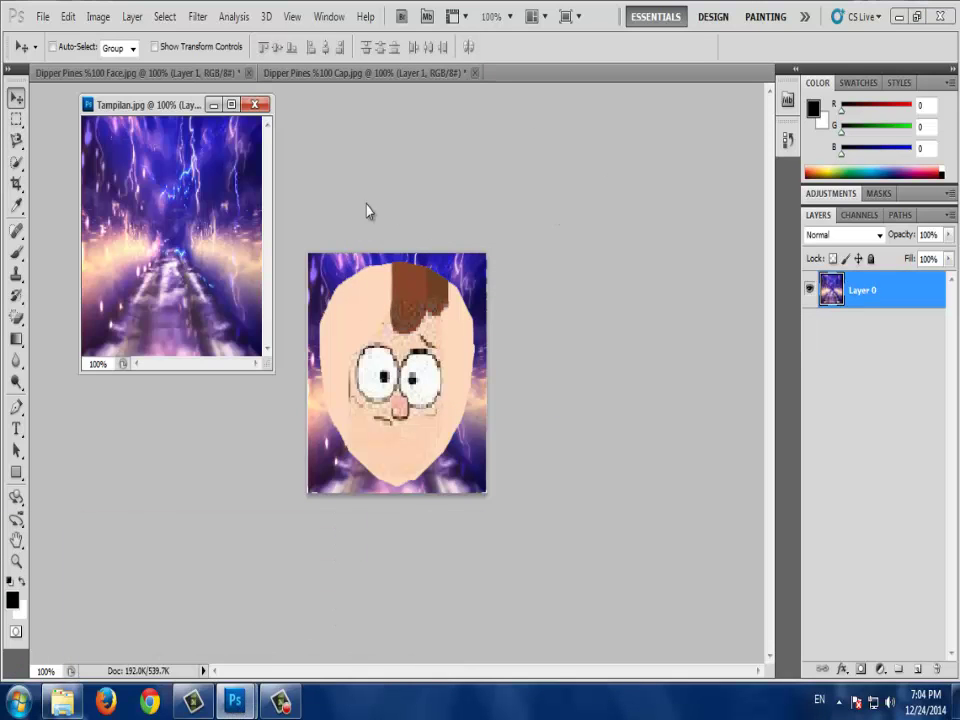
left_click(255, 104)
left_click(483, 275)
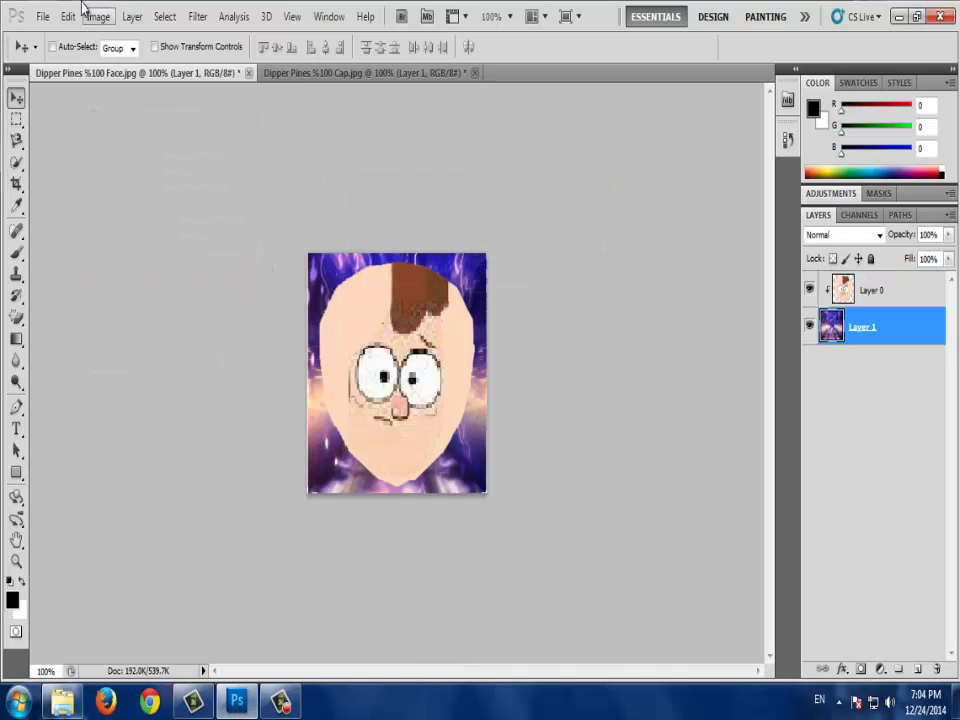
Step: Save the face composite as JPEG 'Watermark Background 1.jpg' on Local Disk (D:)
left_click(43, 16)
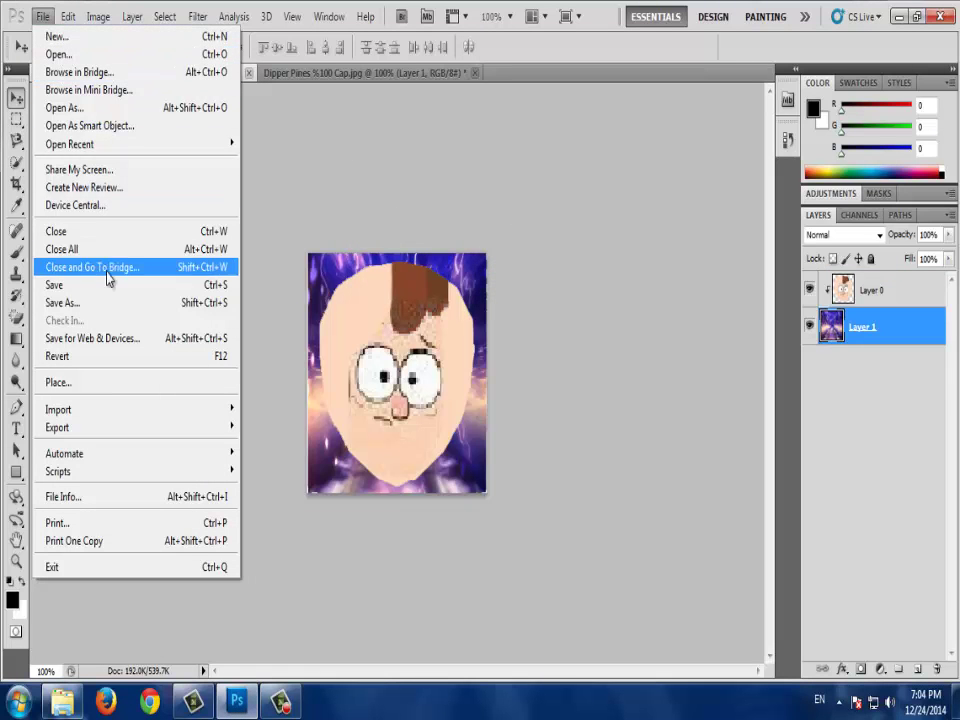
left_click(112, 302)
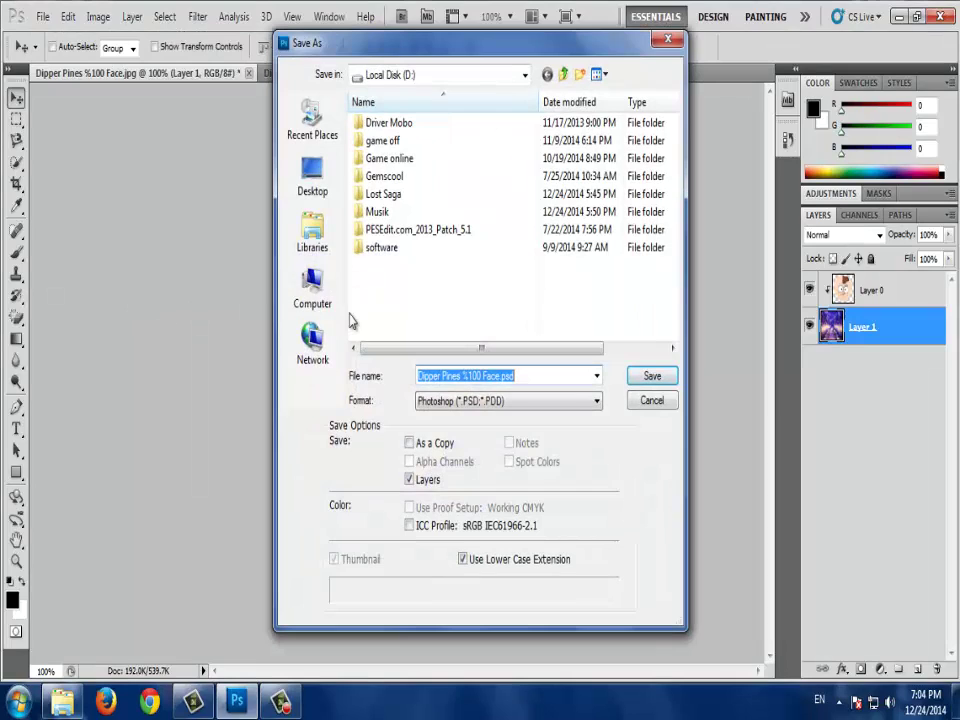
type("Ja")
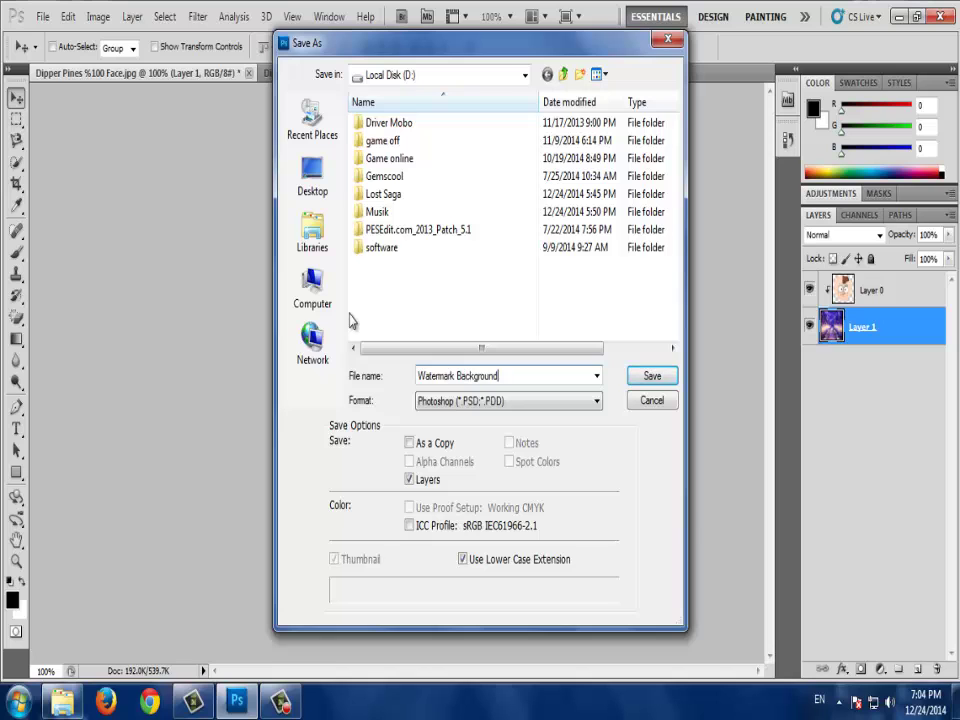
type("1")
left_click(508, 400)
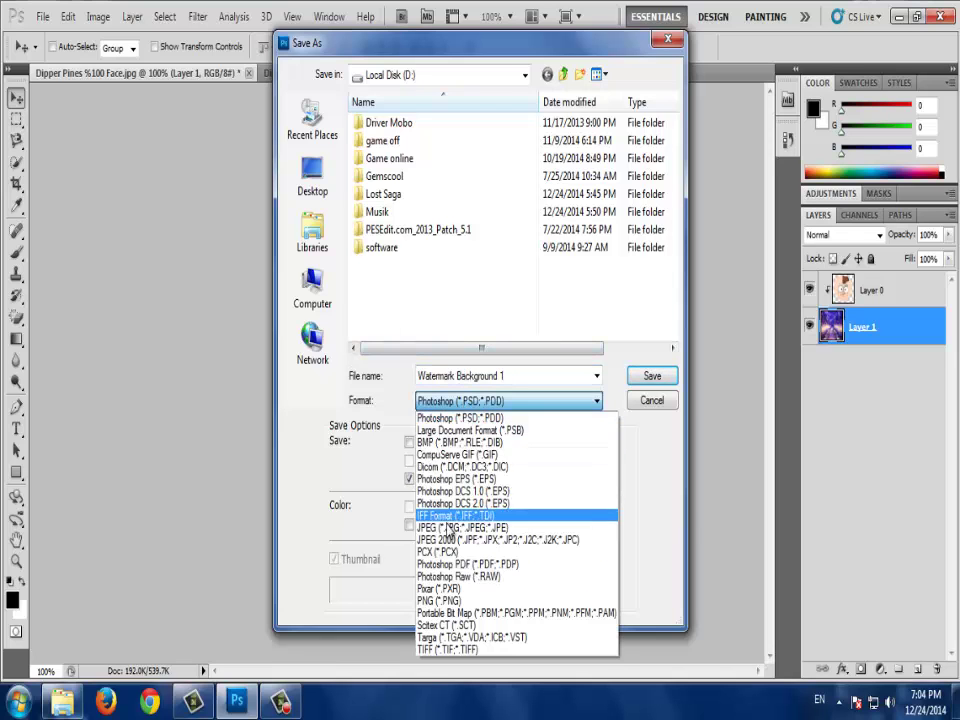
left_click(470, 514)
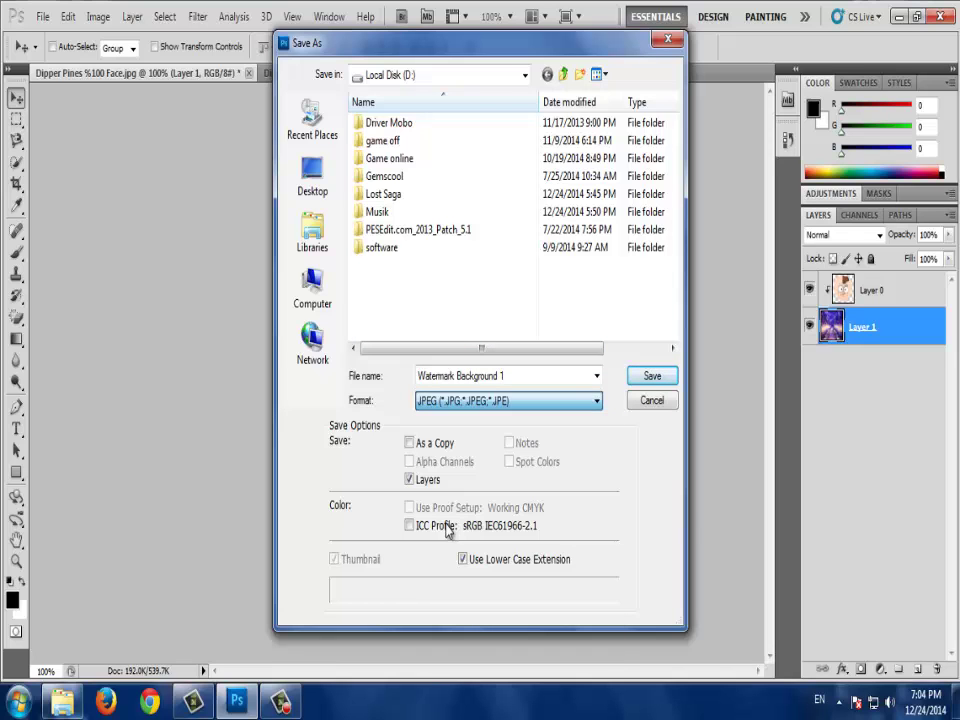
left_click(652, 376)
Step: Accept the JPEG options, then save the cap texture as JPEG 'Watermark Background 2'
left_click(561, 179)
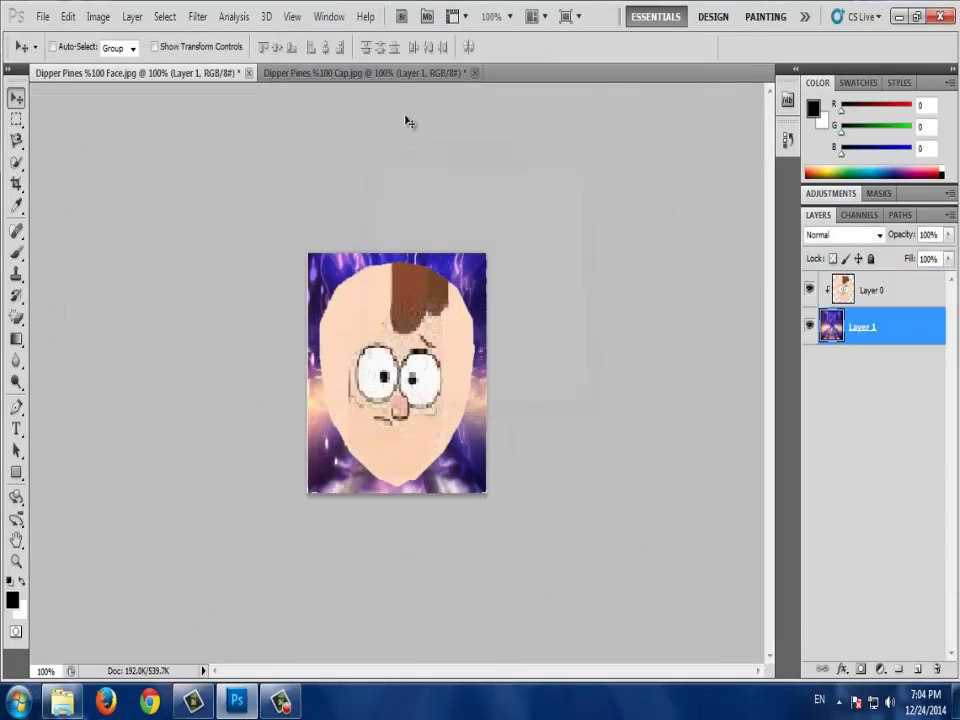
left_click(400, 74)
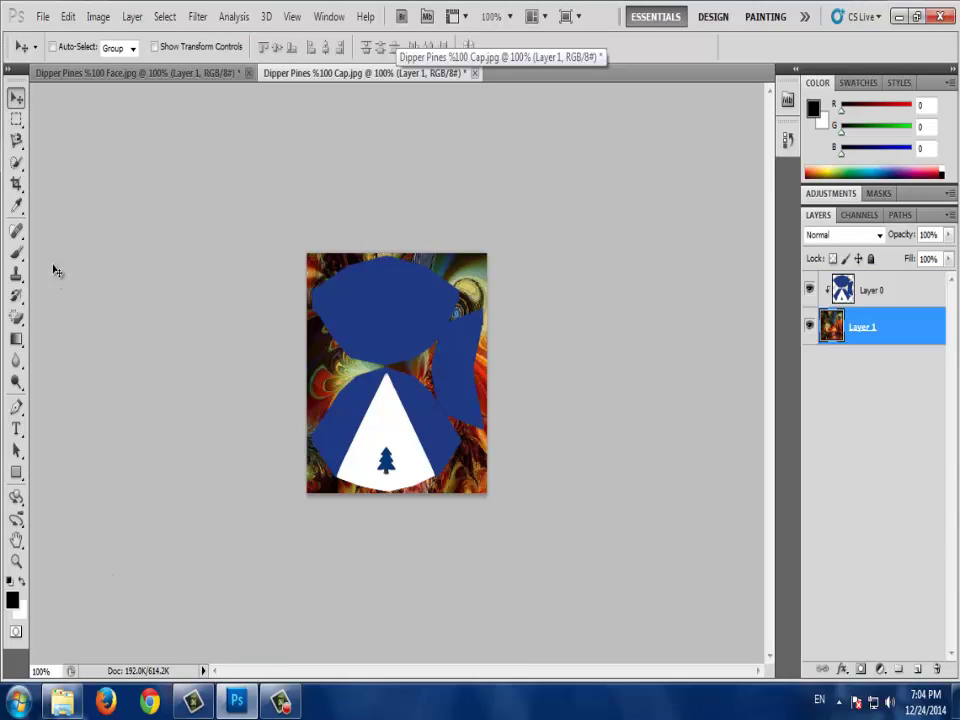
left_click(42, 16)
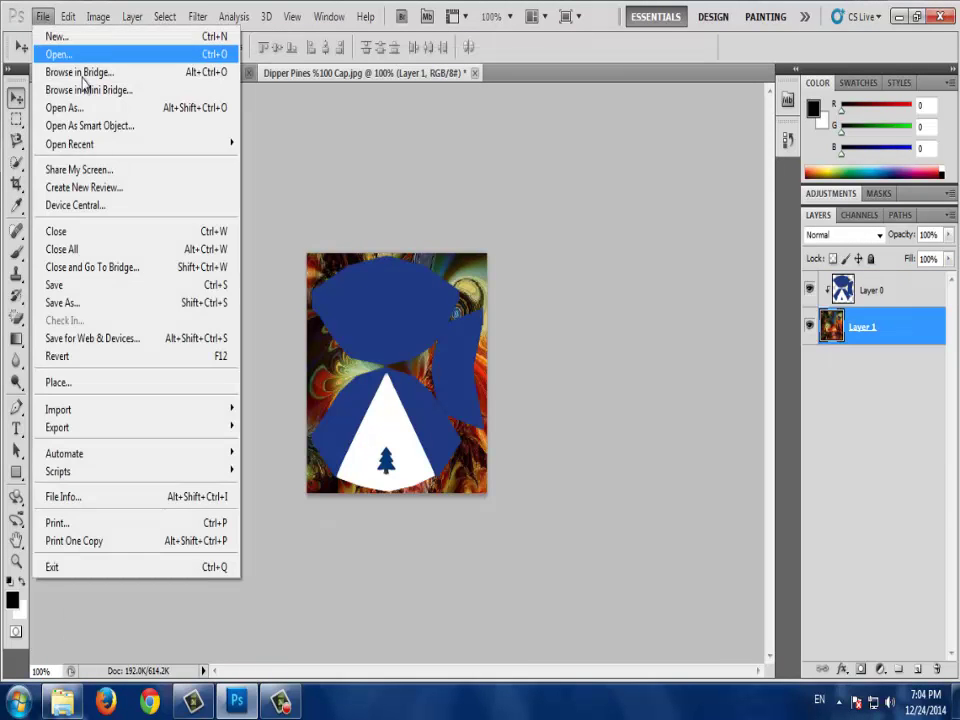
left_click(108, 302)
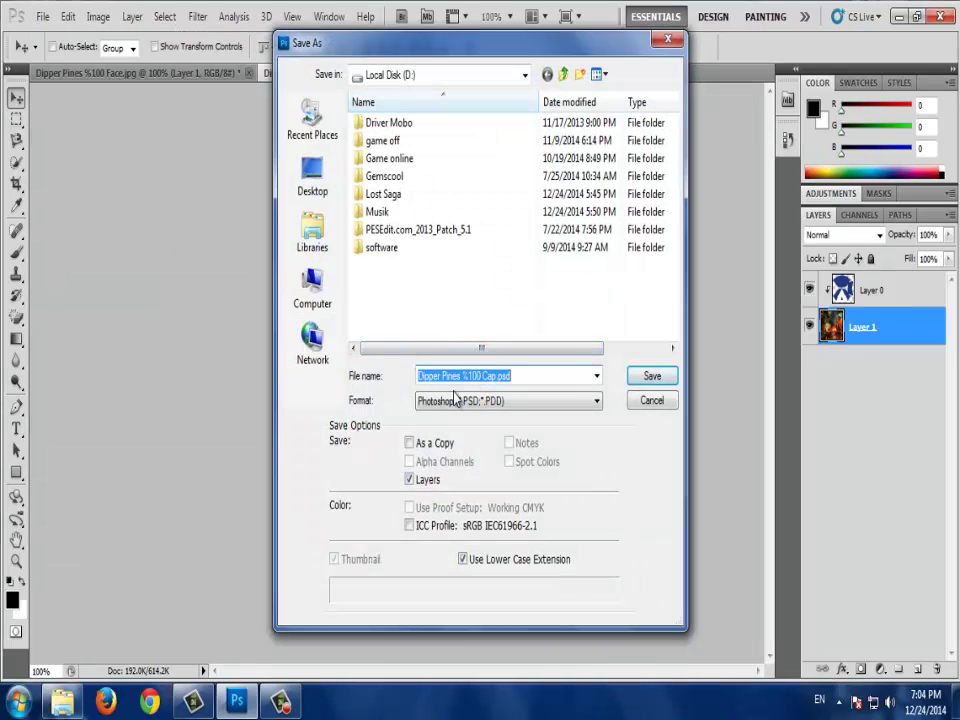
key("BackSpace")
type("Watermark Backgro")
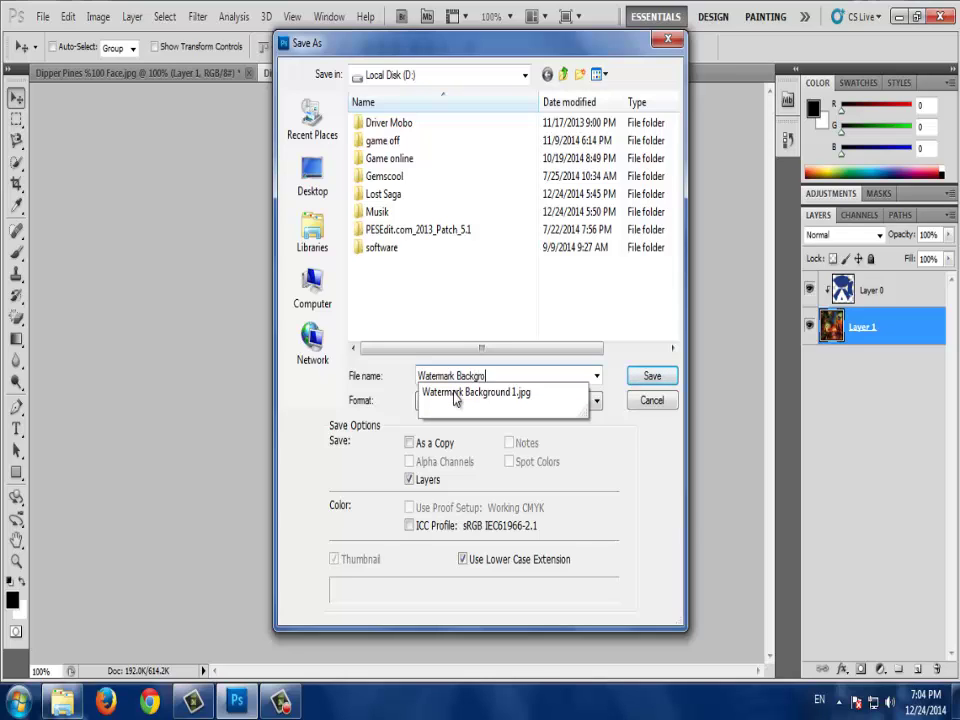
type("und 2")
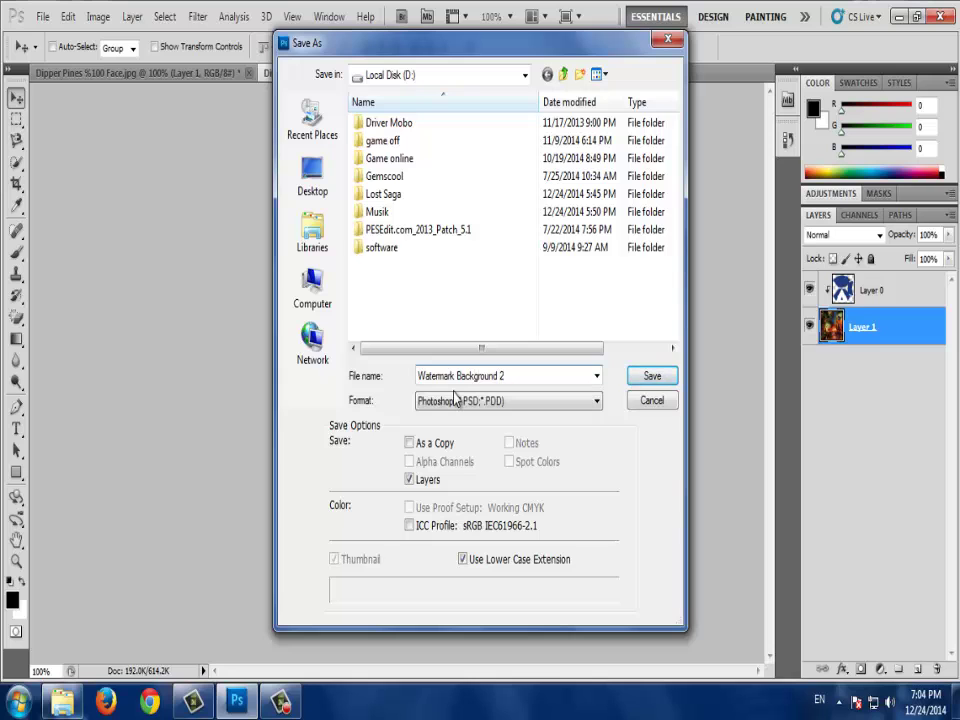
left_click(463, 402)
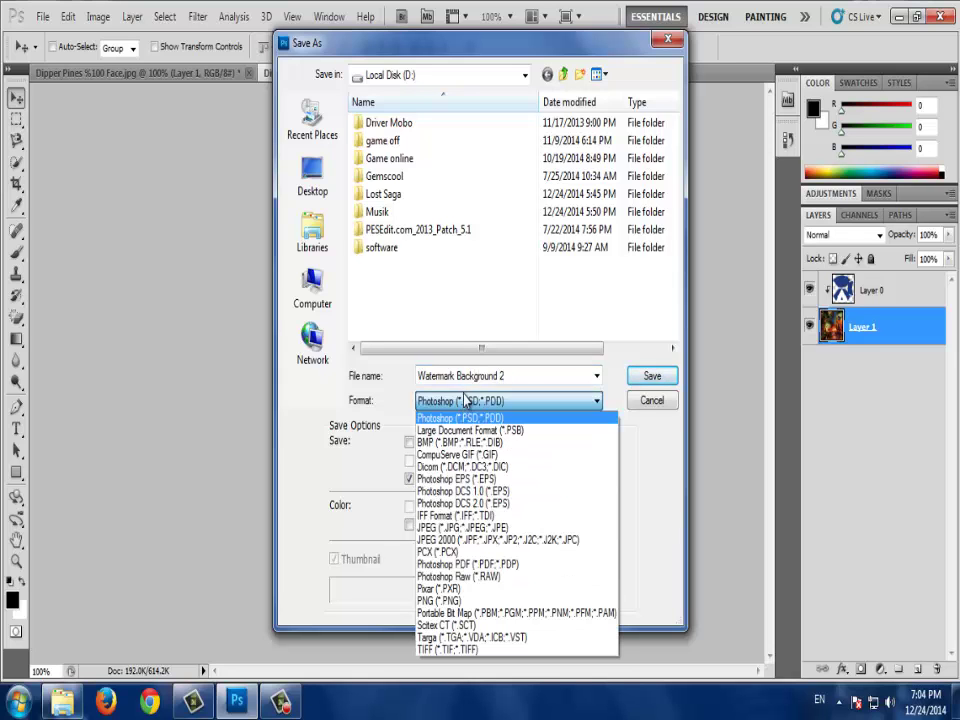
left_click(460, 541)
left_click(652, 377)
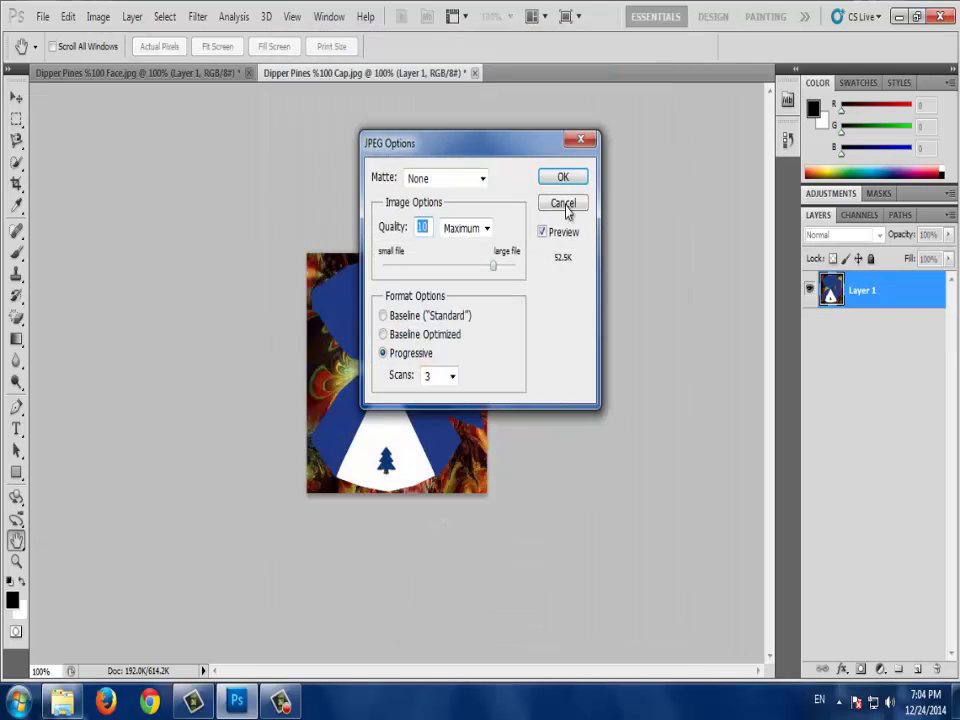
left_click(566, 178)
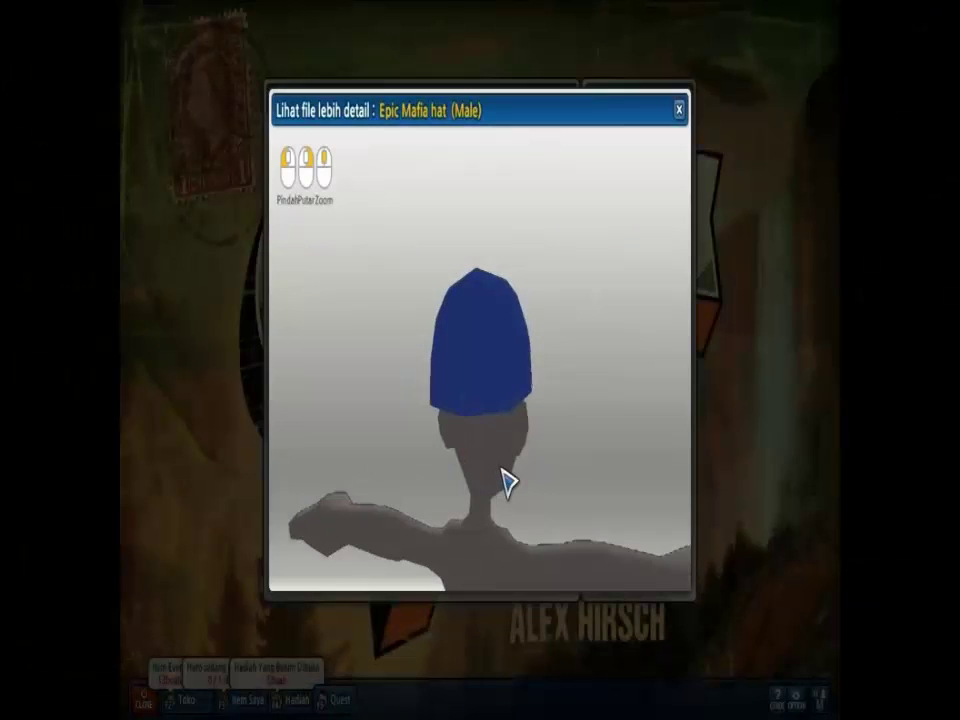